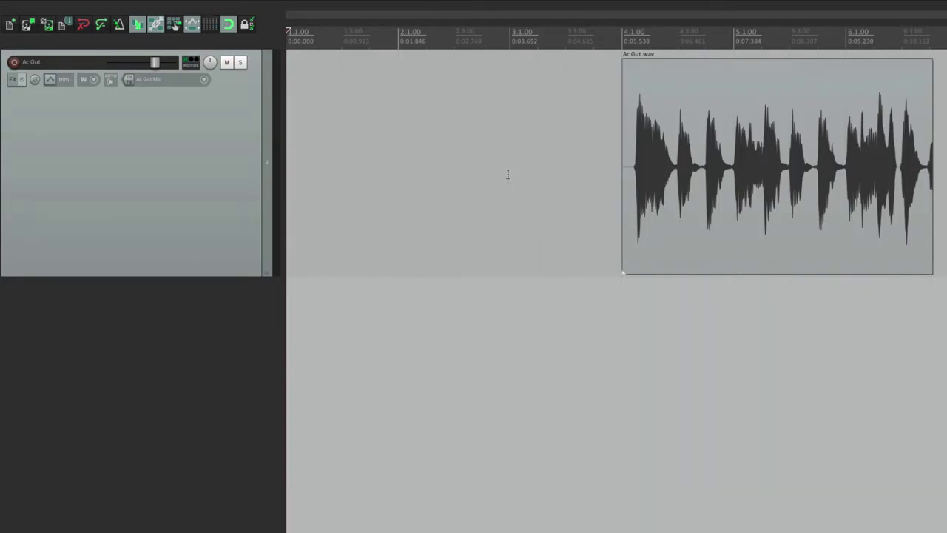
Turn on the grid lines and open the Snap/Grid settings, switching Show grid off and back on
key("alt+g")
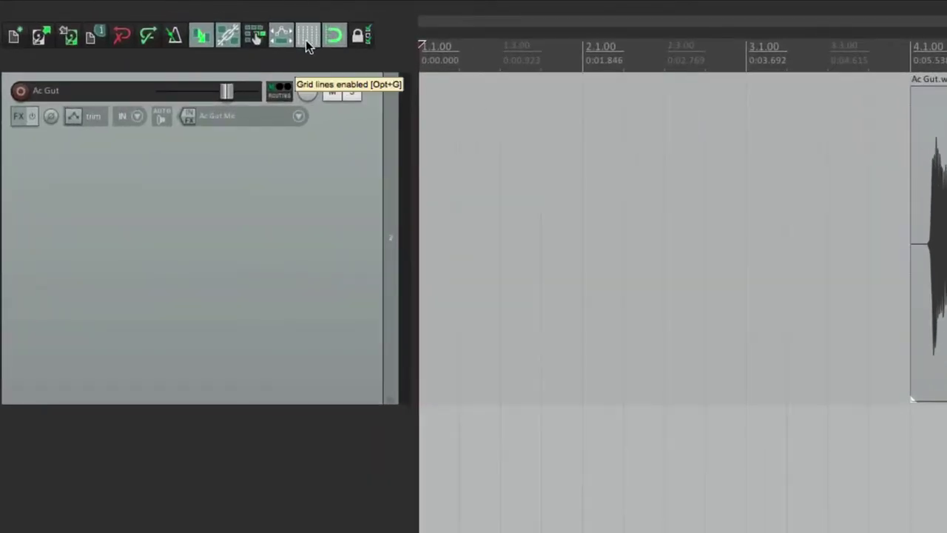
right_click(306, 40)
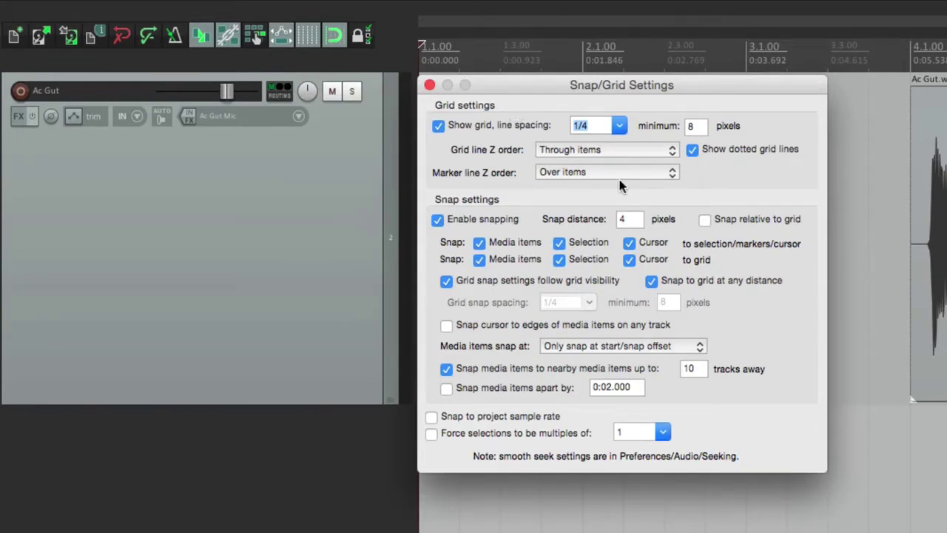
left_click(441, 127)
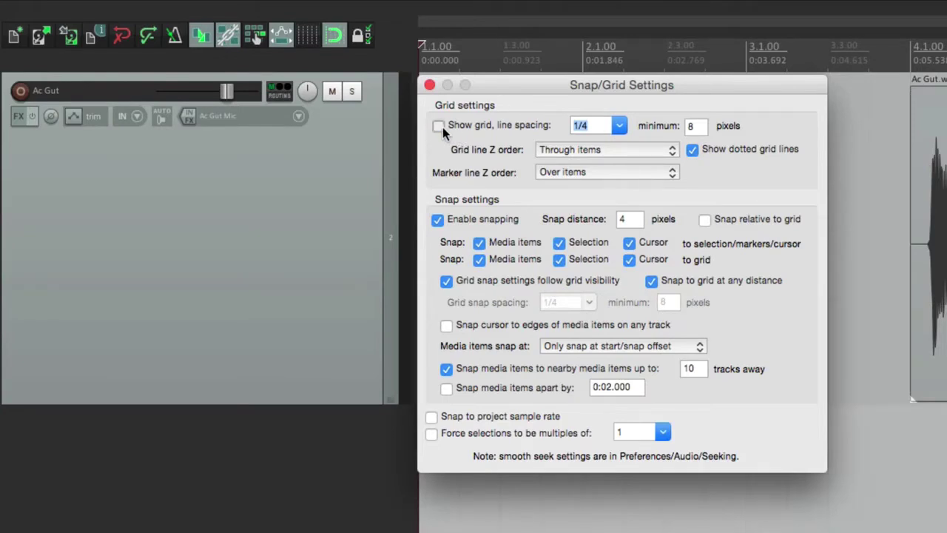
left_click(441, 127)
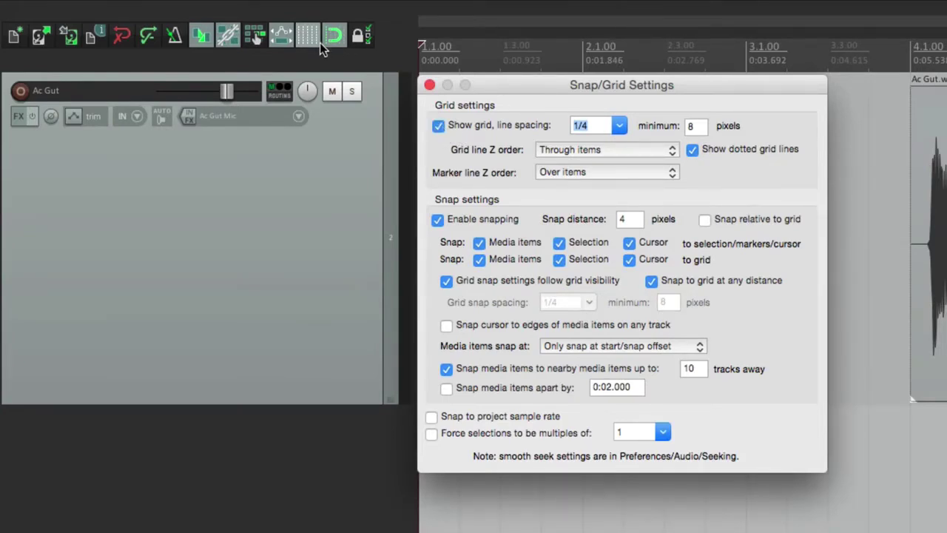
Try grid line spacings of 1/8, 1/16 and 1, and return the spacing to 1/4
left_click(624, 128)
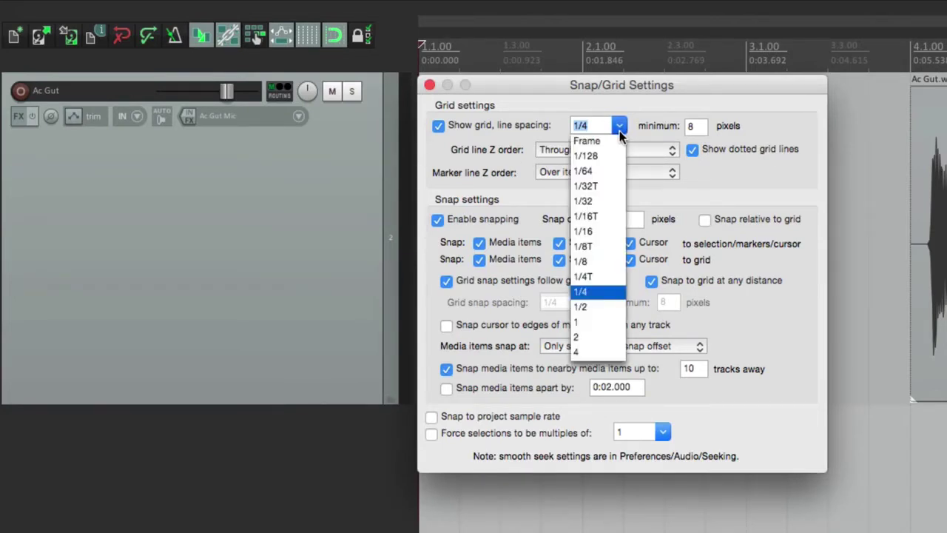
left_click(603, 261)
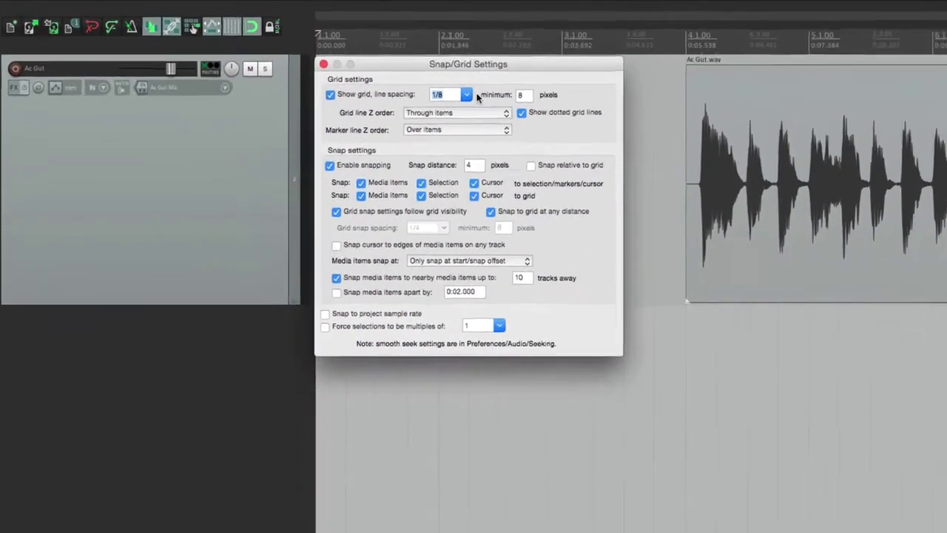
left_click(423, 85)
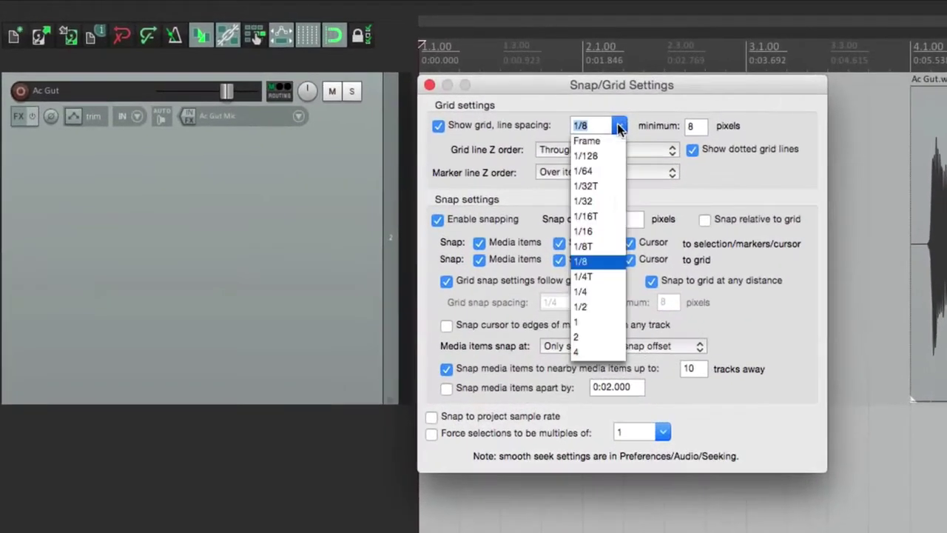
left_click(616, 232)
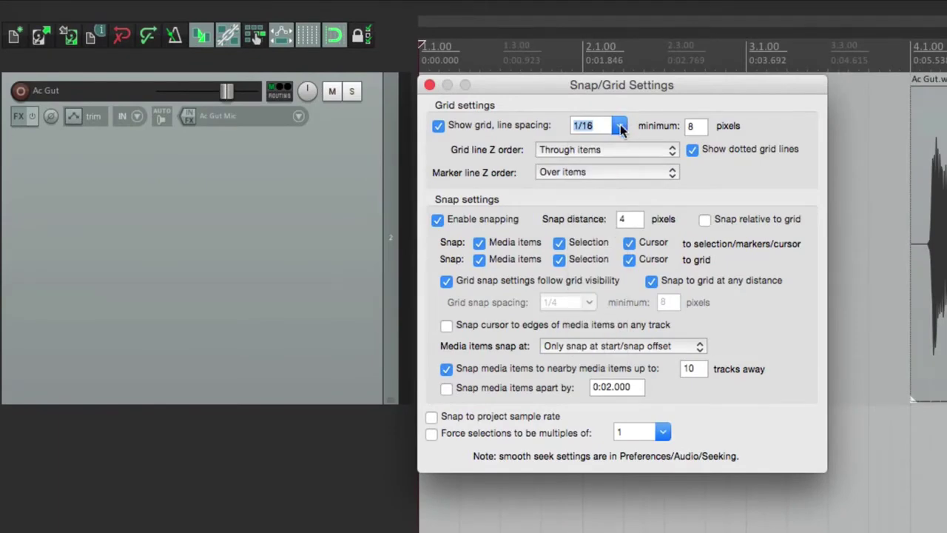
left_click(620, 125)
left_click(604, 319)
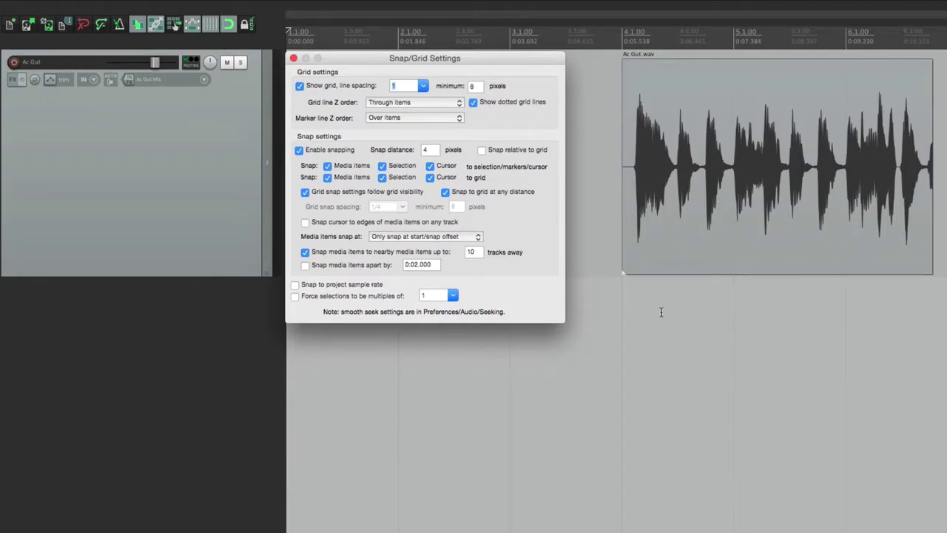
left_click(422, 86)
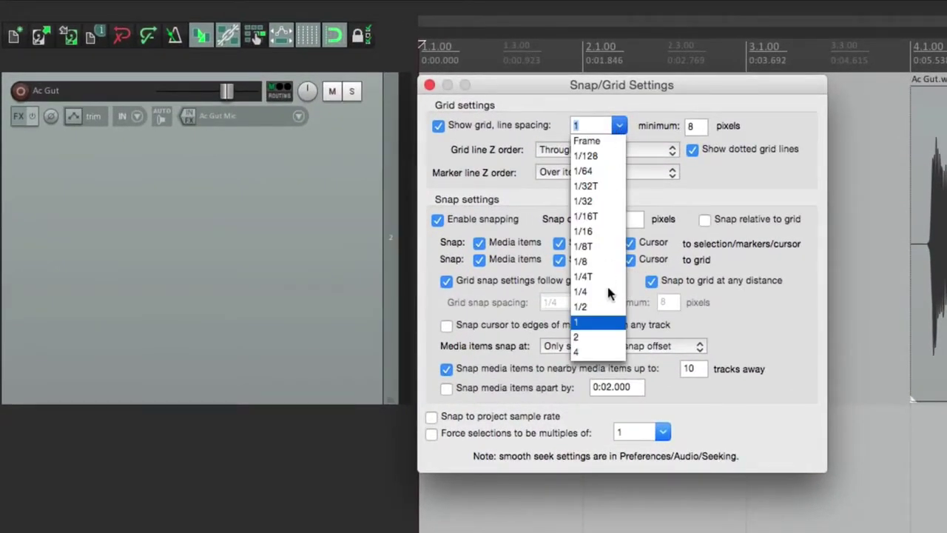
left_click(608, 293)
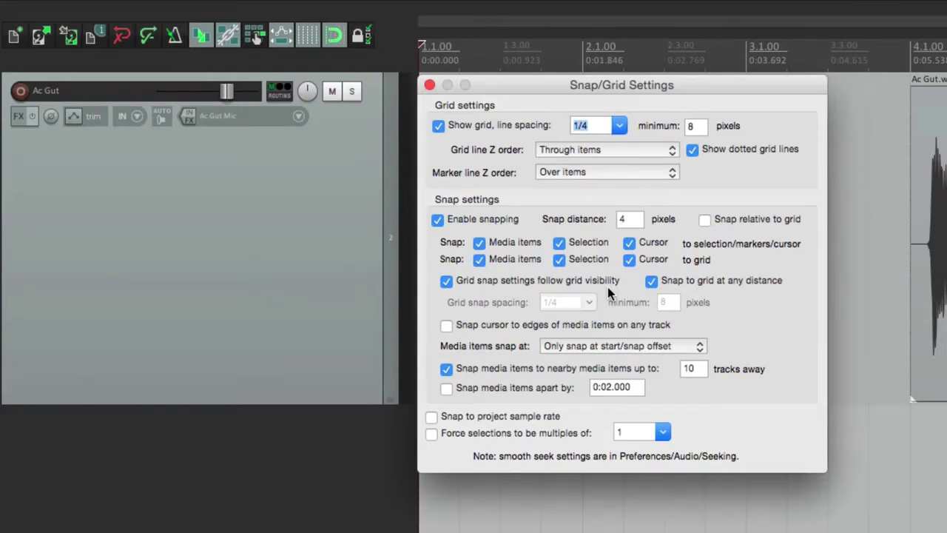
Toggle dotted grid lines off and on, and try grid line Z orders Over items and Under items before restoring Through items
left_click(691, 150)
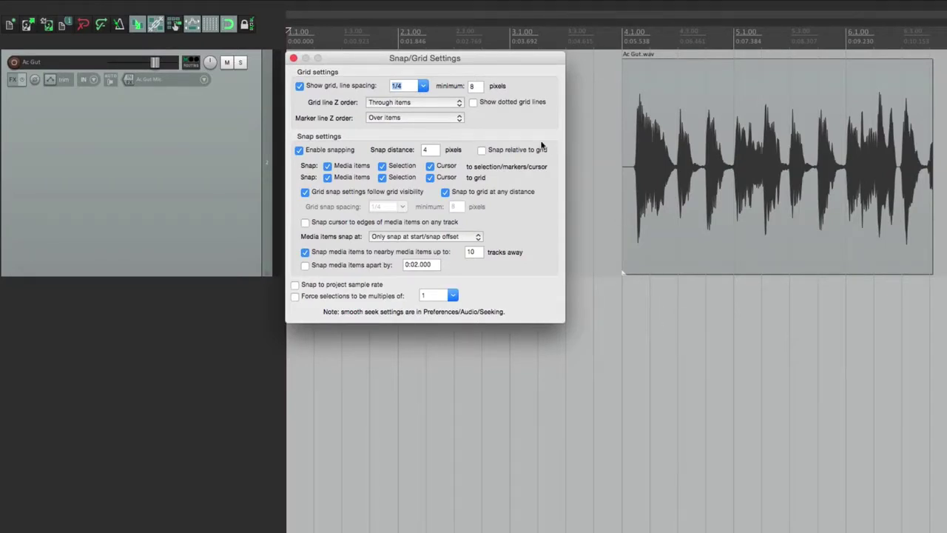
left_click(473, 102)
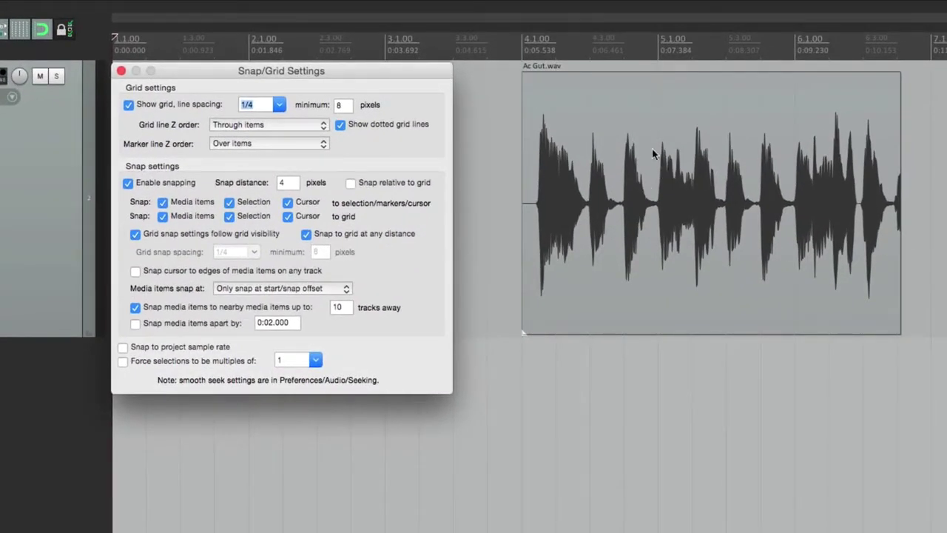
left_click(291, 124)
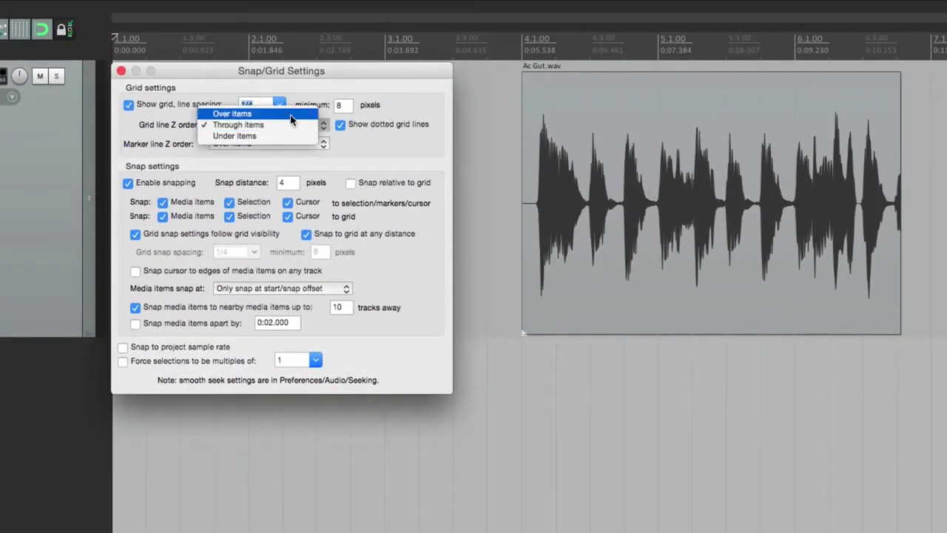
left_click(290, 114)
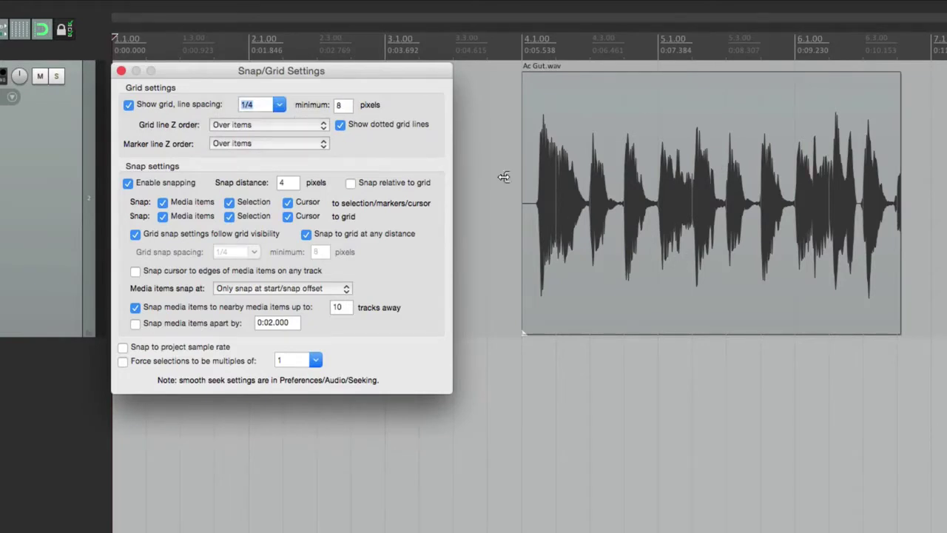
left_click(258, 123)
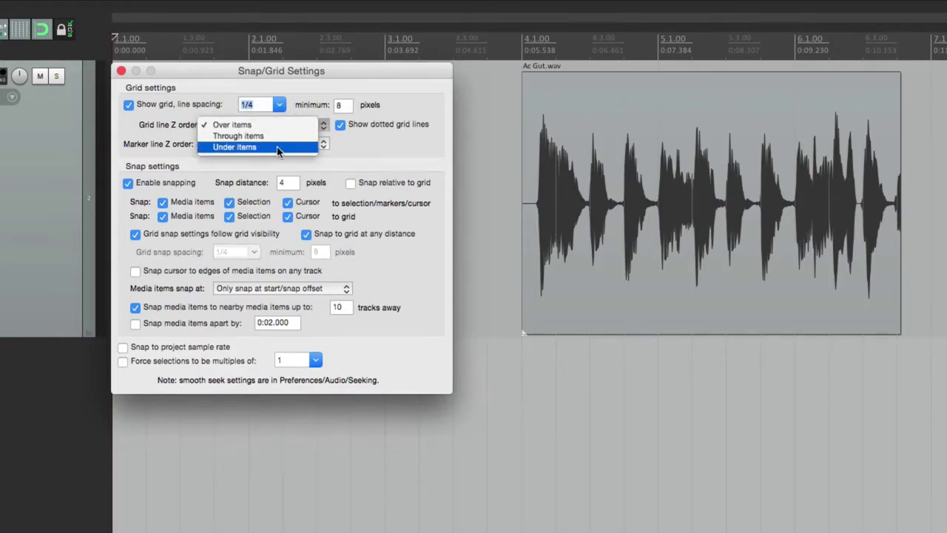
left_click(277, 147)
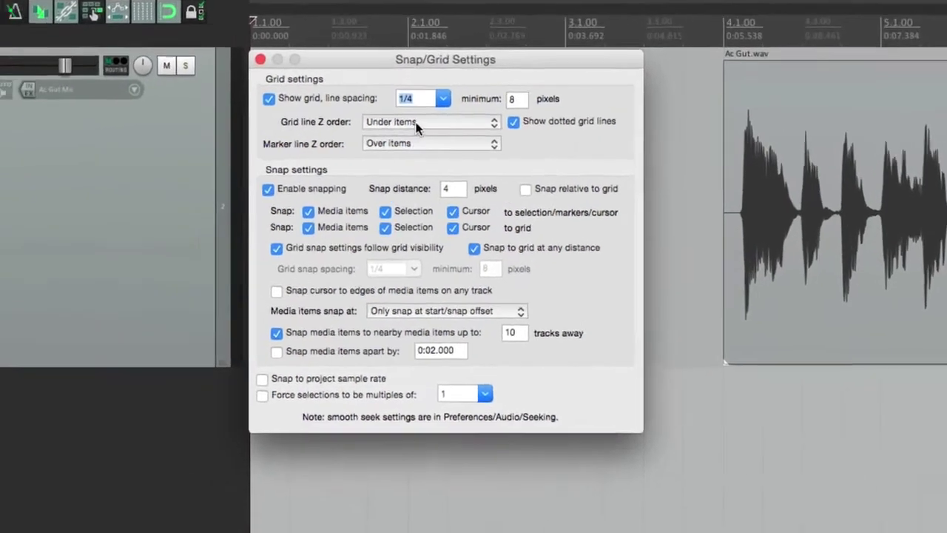
left_click(255, 125)
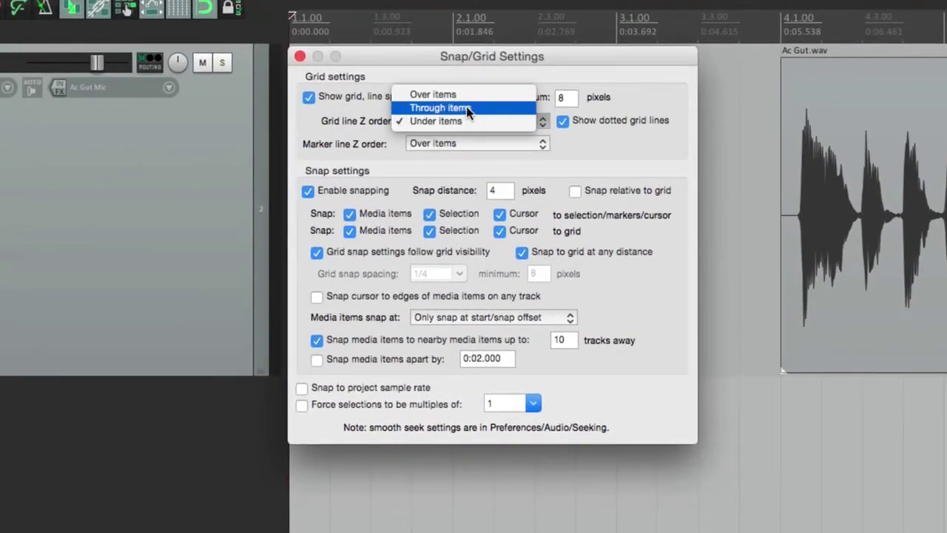
left_click(466, 107)
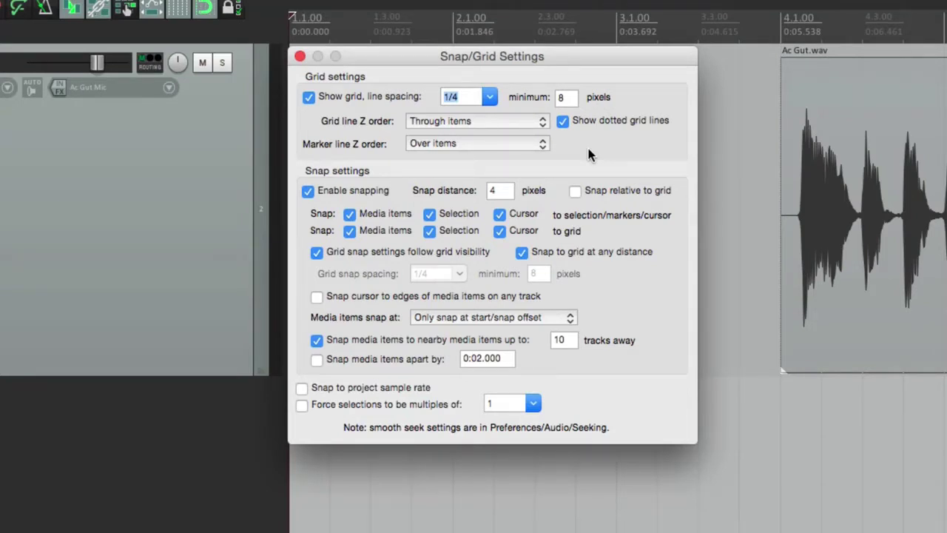
key("Escape")
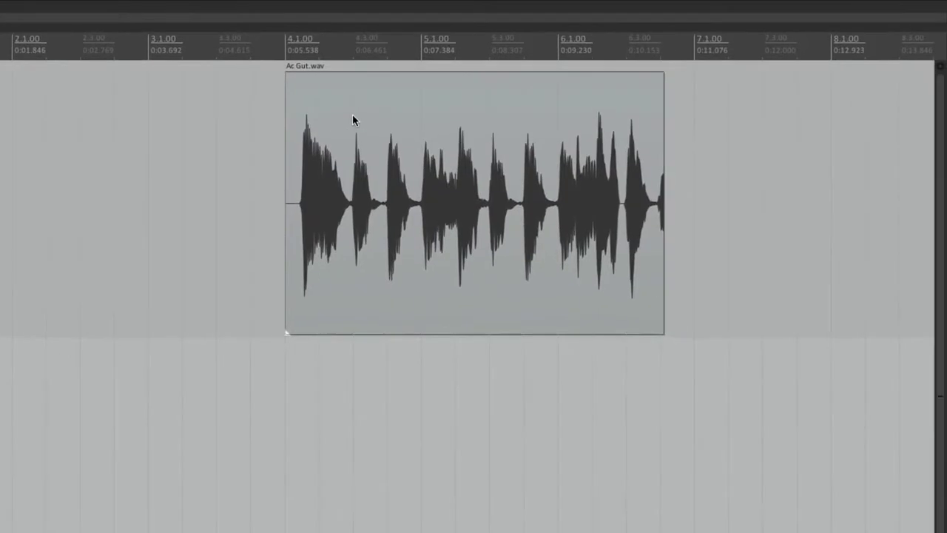
Test moving the Ac Gut.wav item around 4.1.00 with snapping off and with snapping turned on
left_click_drag(681, 99, 709, 101)
left_click_drag(383, 120, 350, 128)
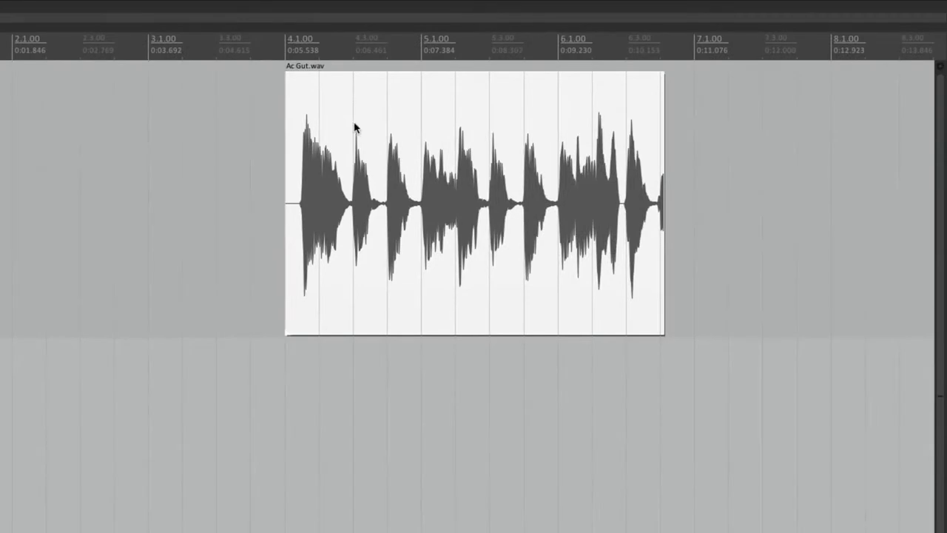
mouse_move(344, 124)
left_mouse_down()
mouse_move(362, 127)
mouse_move(288, 133)
mouse_move(386, 129)
mouse_move(248, 135)
mouse_move(344, 133)
left_mouse_up()
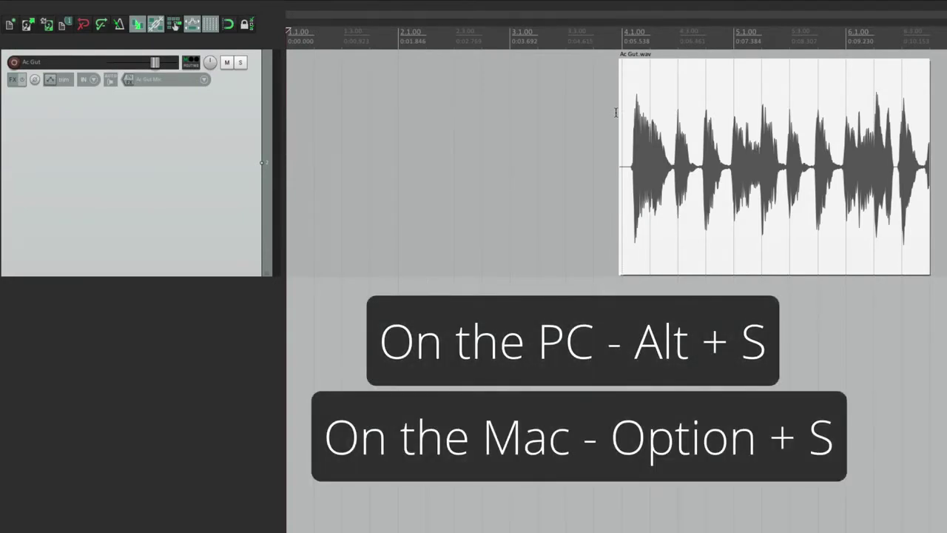
key("alt+s")
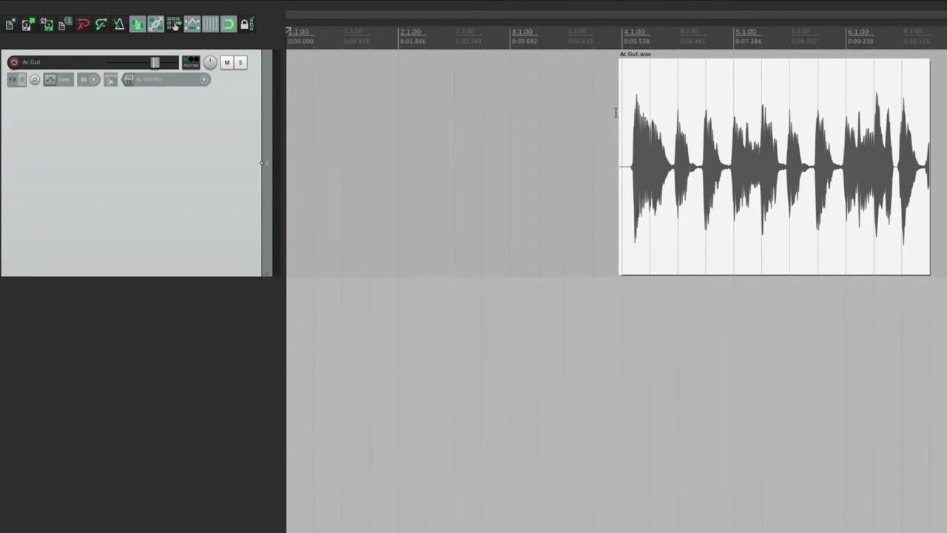
left_click_drag(645, 106, 684, 139)
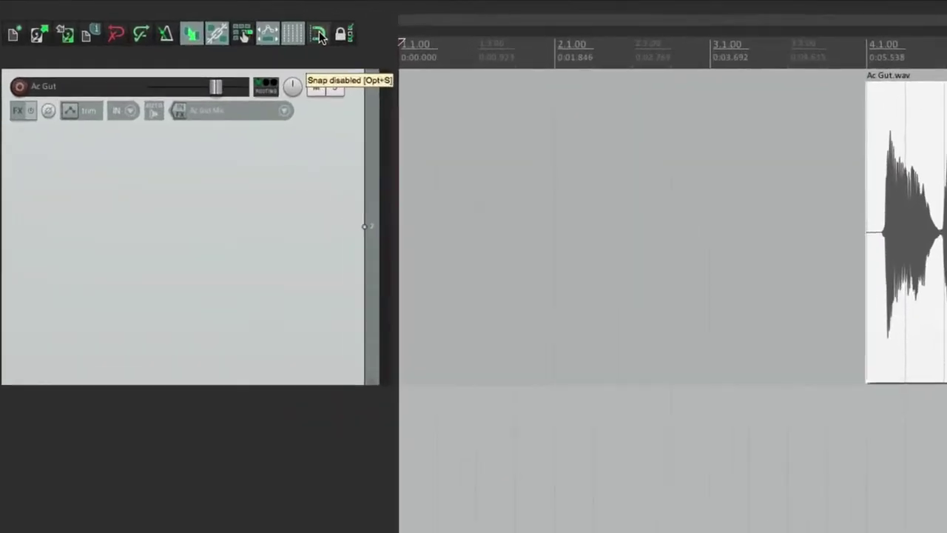
Enable snapping in the Snap/Grid settings and move the Ac Gut.wav item along the grid to 4.2.00
right_click(320, 37)
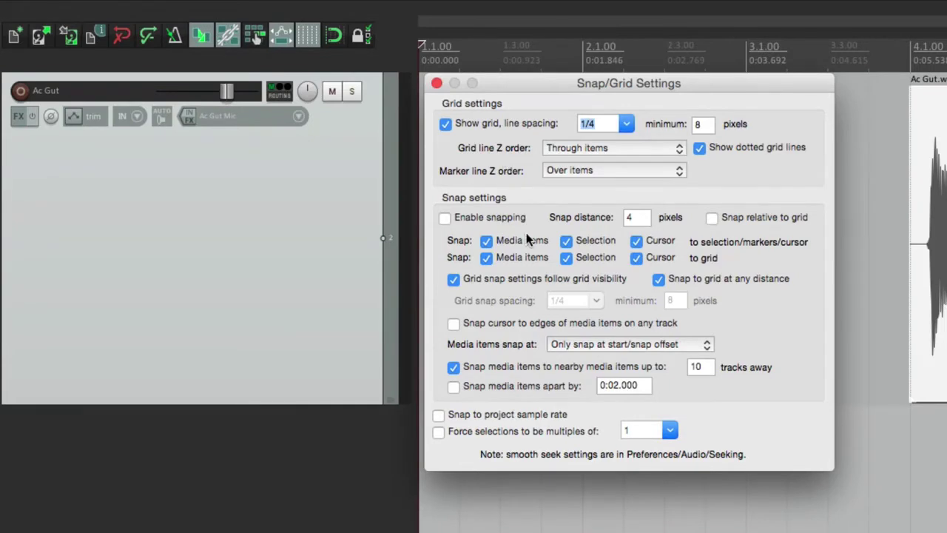
left_click(446, 217)
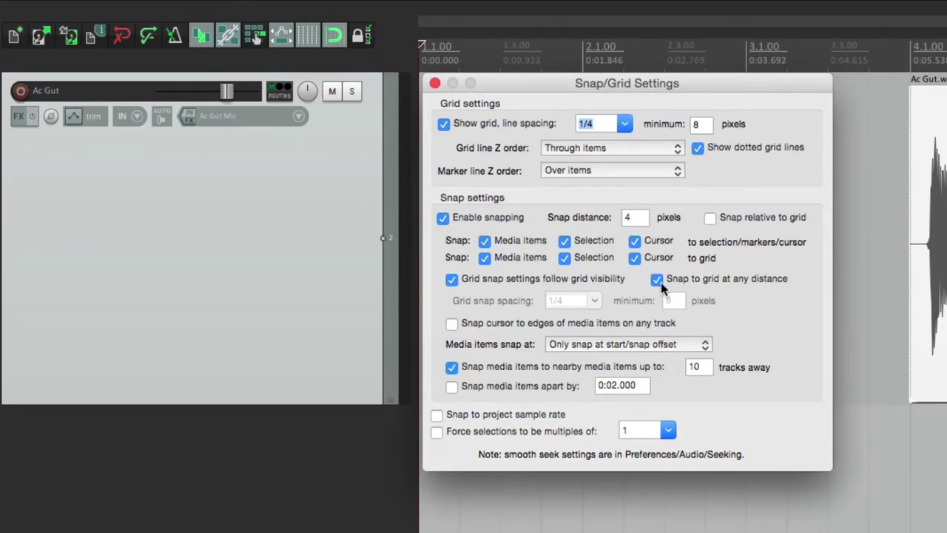
key("Escape")
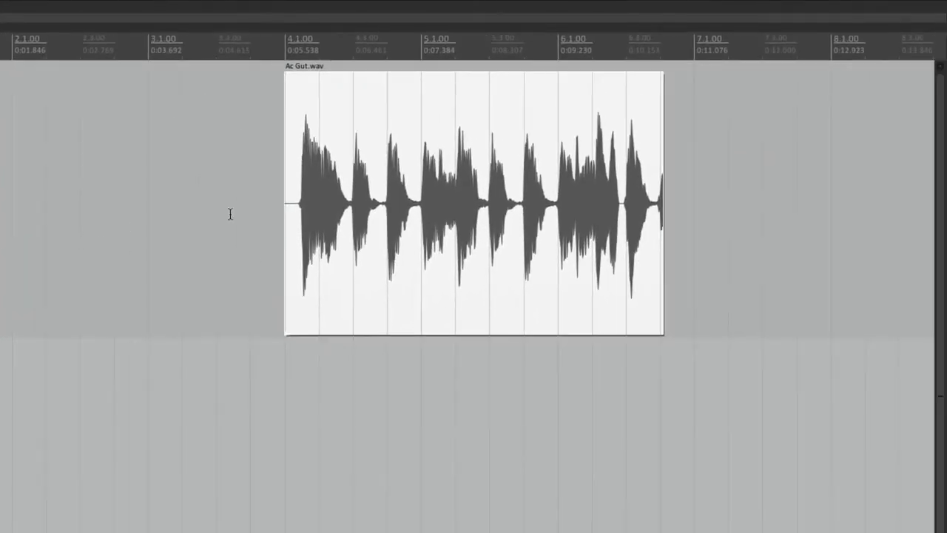
left_click_drag(319, 143, 361, 144)
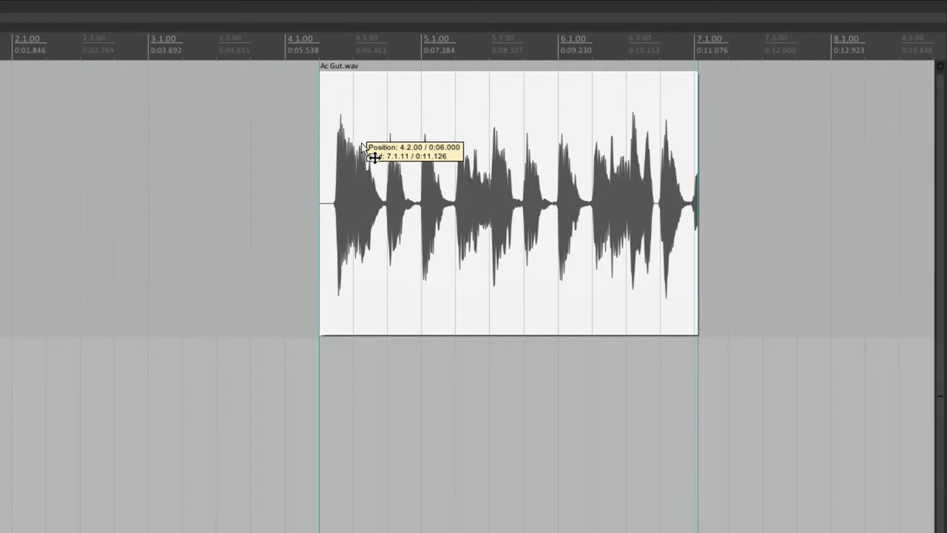
mouse_move(362, 144)
left_mouse_down()
mouse_move(337, 144)
mouse_move(384, 146)
mouse_move(303, 140)
mouse_move(387, 137)
mouse_move(370, 145)
left_mouse_up()
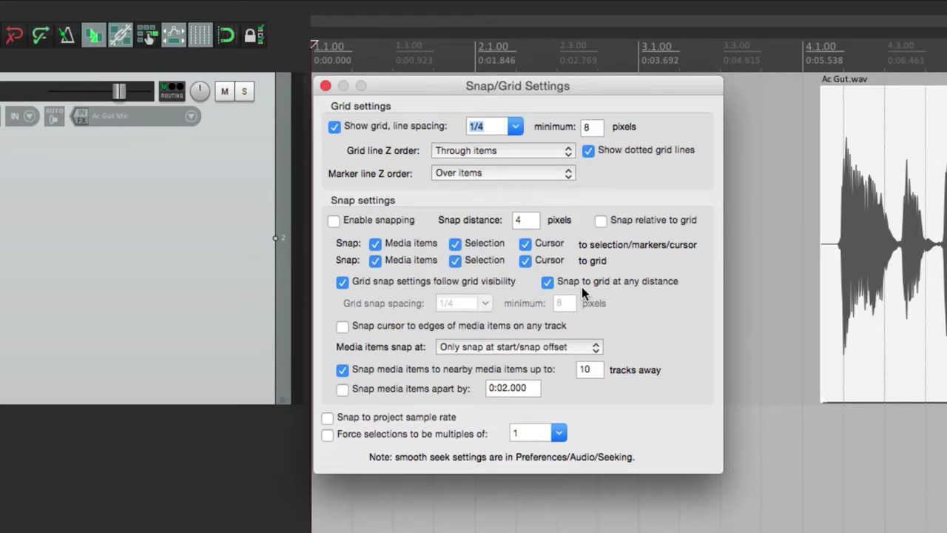
Disable Snap to grid at any distance, enable snapping, and close the Snap/Grid settings
left_click(548, 282)
left_click(334, 221)
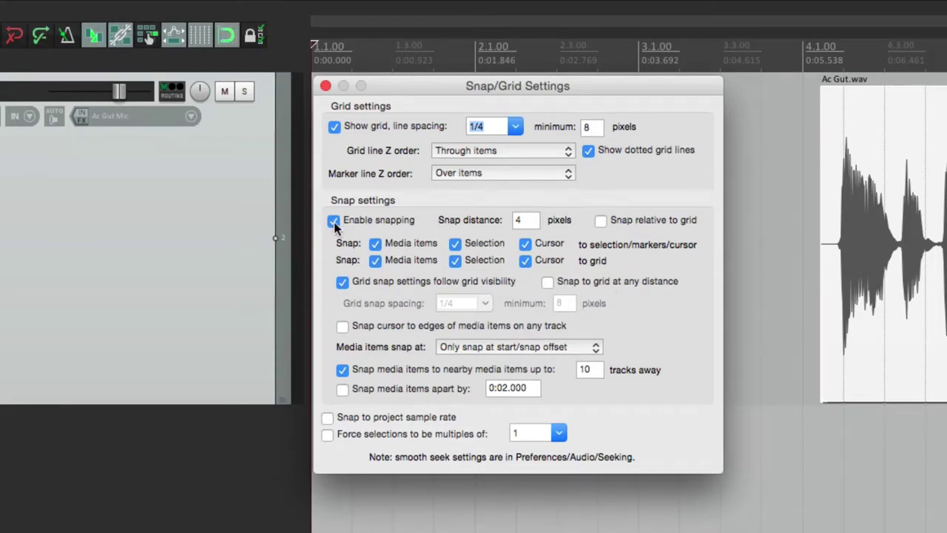
key("Escape")
Snap the Ac Gut.wav item's start to 4.1.00, and shift it slightly earlier so its first transient meets that grid line
left_click_drag(915, 173, 909, 173)
left_click_drag(383, 180, 369, 185)
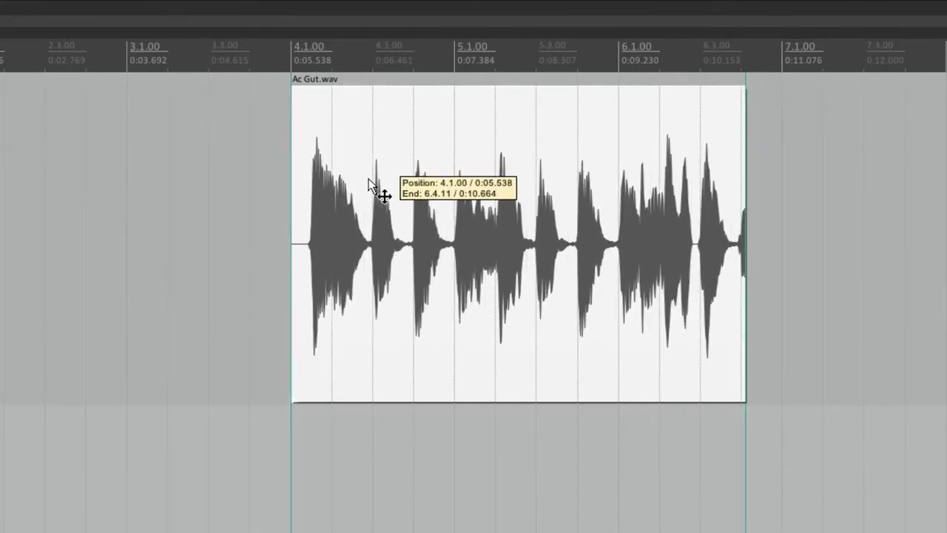
left_click_drag(369, 185, 374, 197)
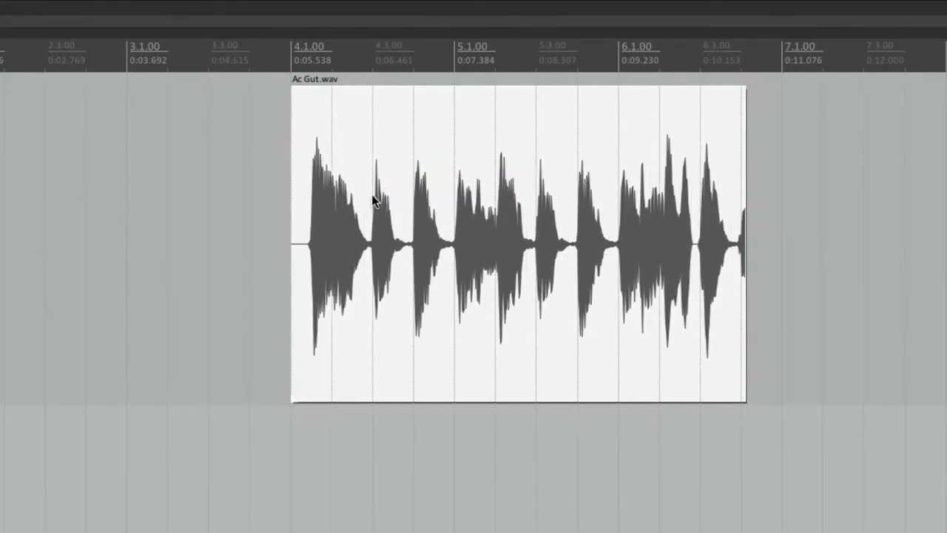
left_click_drag(361, 145, 338, 153)
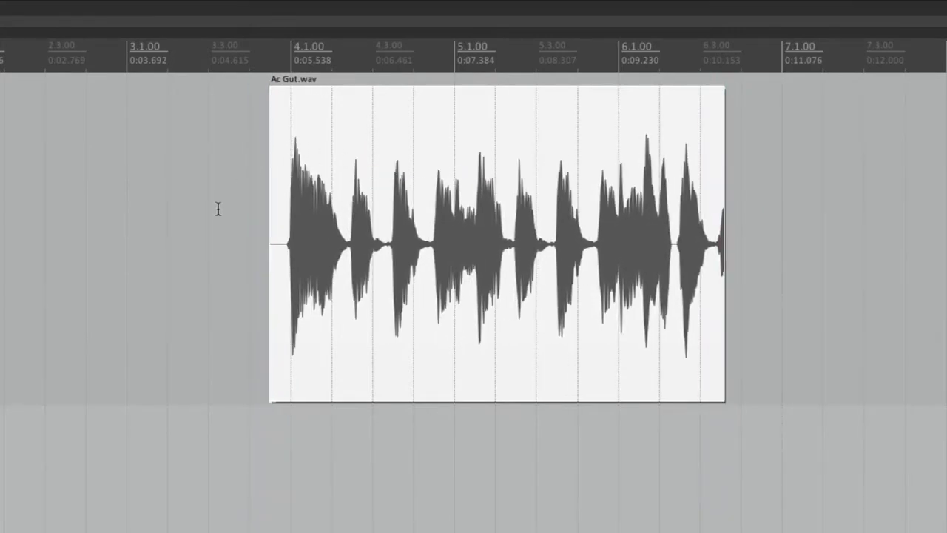
Move the Ac Gut.wav item back so that its start sits on the 4.1.00 grid line
scroll(217, 207, "up", 3)
left_click_drag(413, 177, 466, 181)
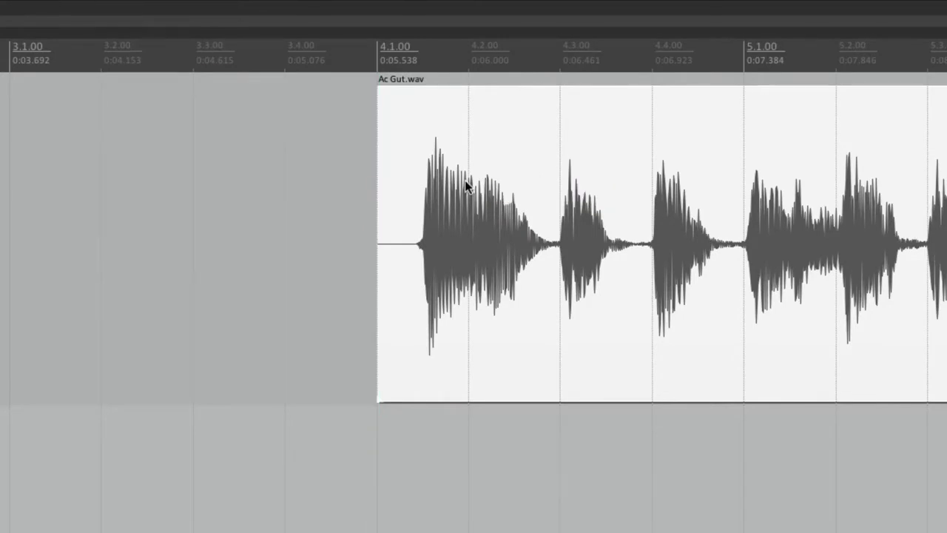
left_click_drag(442, 166, 452, 184)
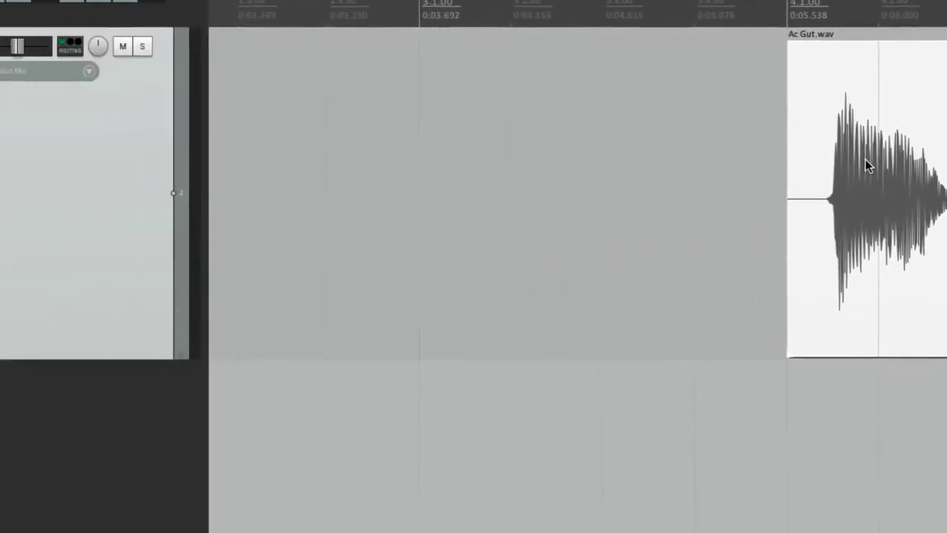
Shift the Ac Gut.wav item slightly later so that its start sits just past the 4.1.00 grid line
key("alt+l")
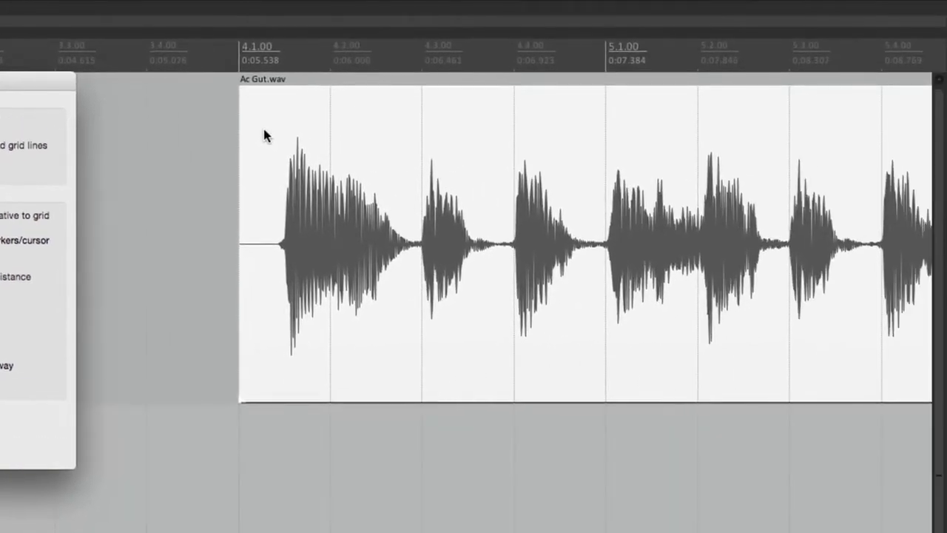
mouse_move(394, 119)
left_mouse_down()
mouse_move(415, 120)
mouse_move(401, 127)
left_mouse_up()
left_click_drag(272, 139, 269, 141)
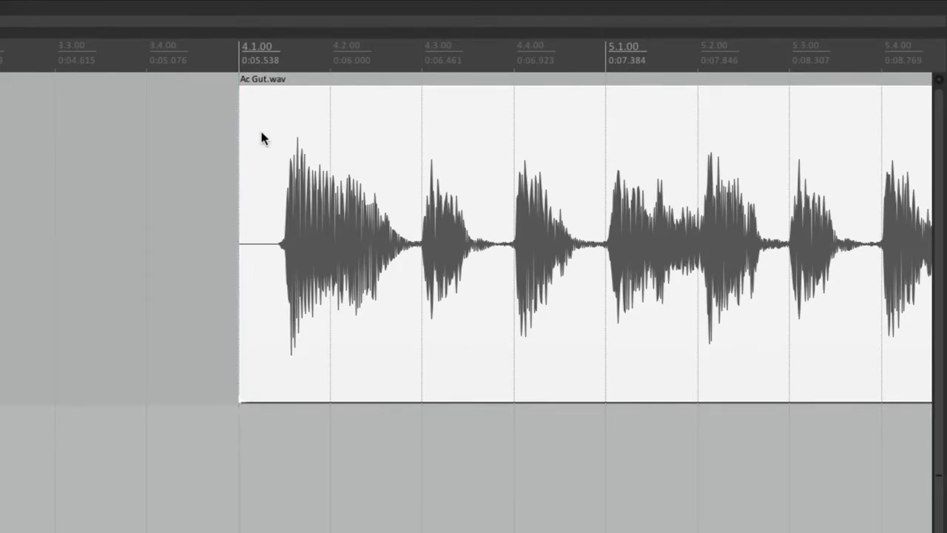
left_click_drag(259, 126, 284, 145)
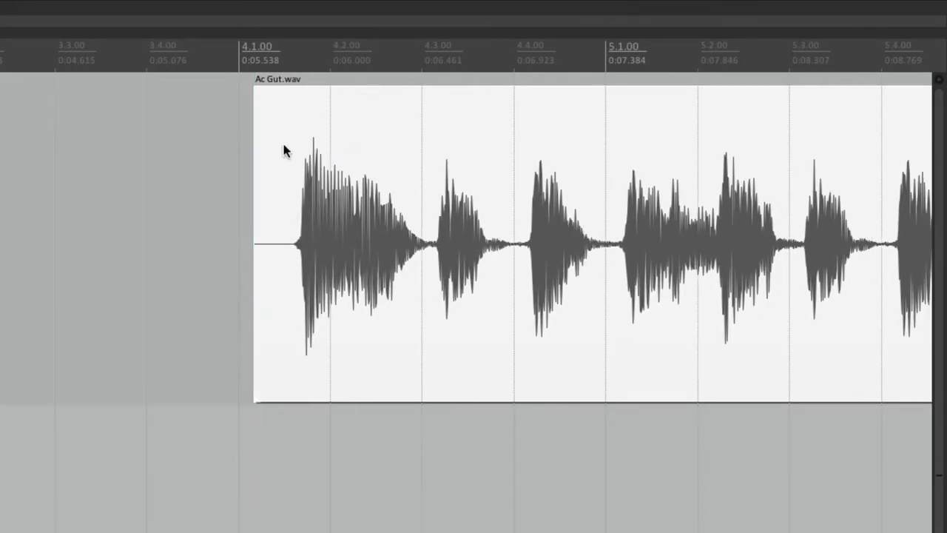
Set the snap distance to 8 pixels and snap the Ac Gut.wav item's start onto the 4.1.00 grid line
key("alt+l")
double_click(469, 182)
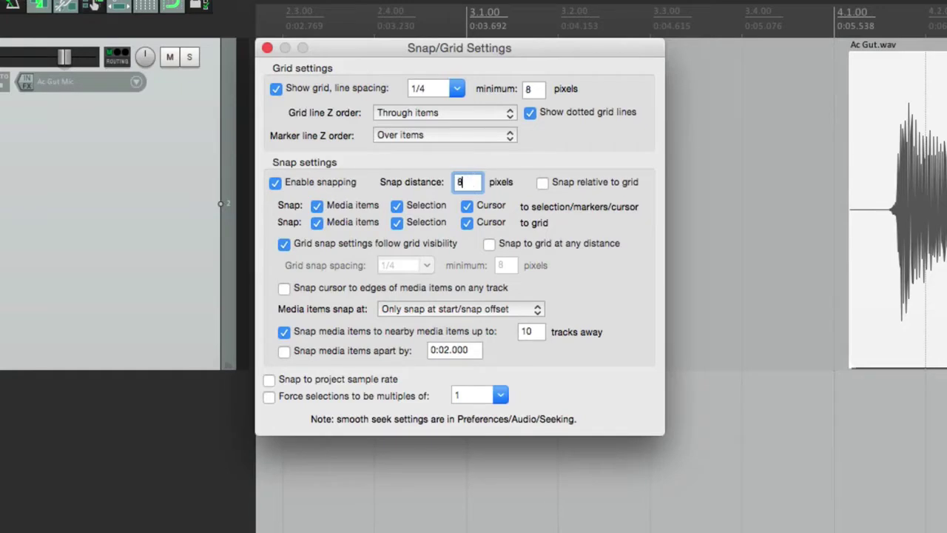
type("8")
key("Return")
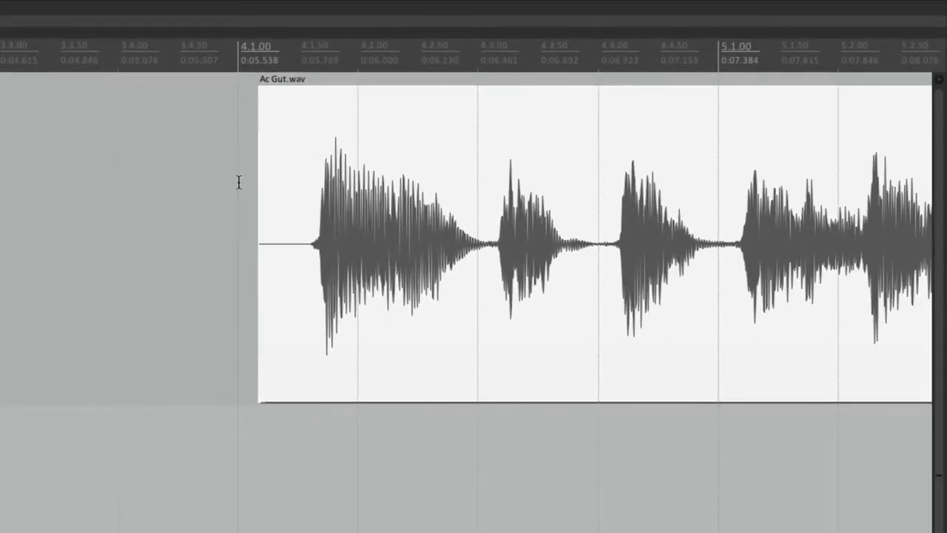
left_click_drag(330, 164, 315, 243)
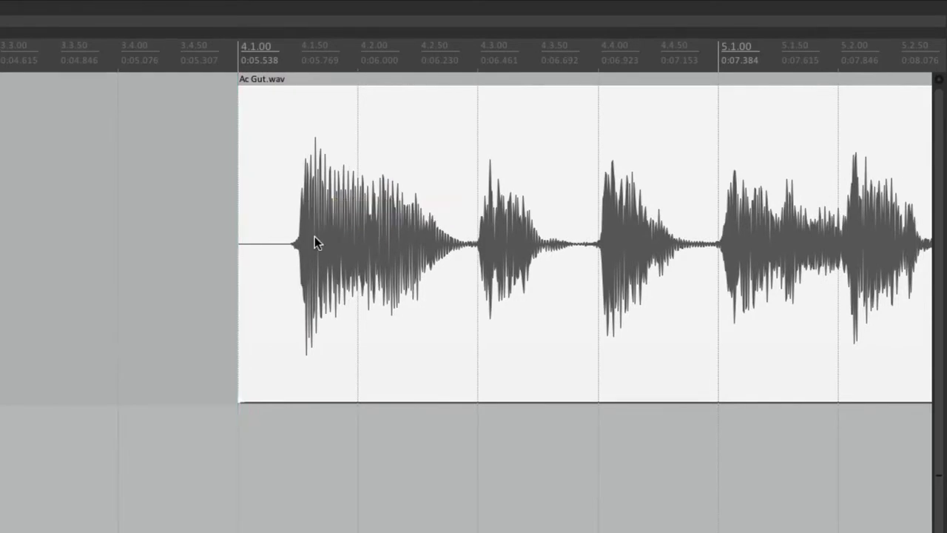
Set the snap distance to 25 pixels and try moving the Ac Gut.wav item around the 4.1.00 grid line
key("alt+l")
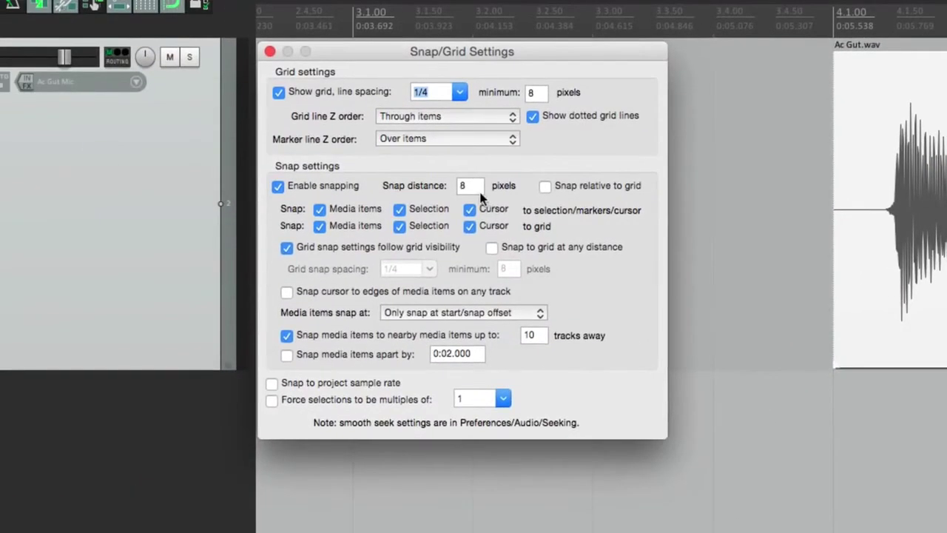
left_click(475, 184)
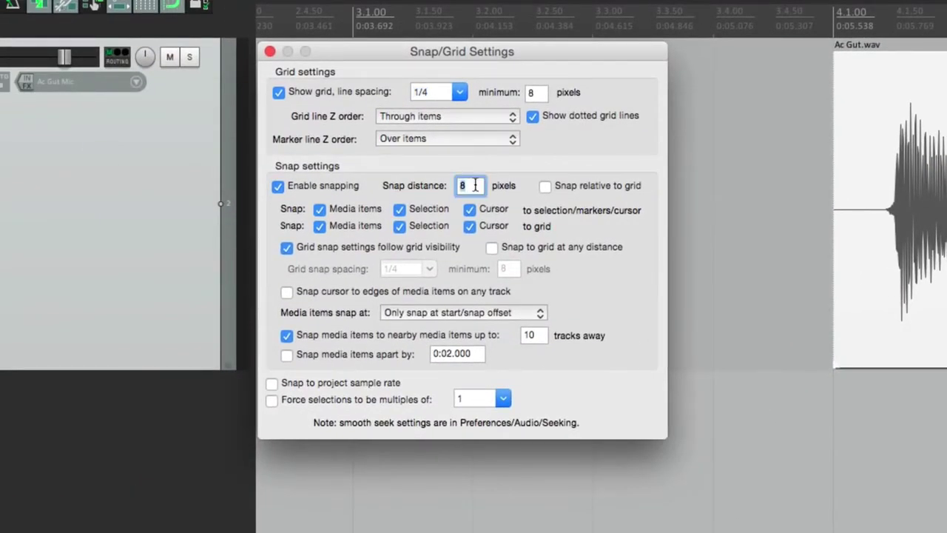
type("20")
key("Return")
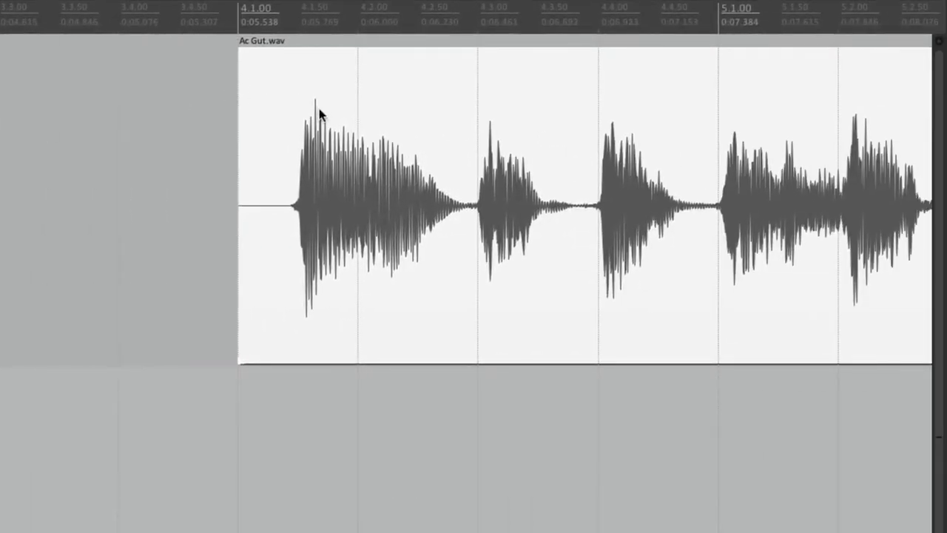
left_click_drag(290, 121, 302, 153)
Set the snap distance to 8 pixels in the Snap/Grid settings
key("alt+l")
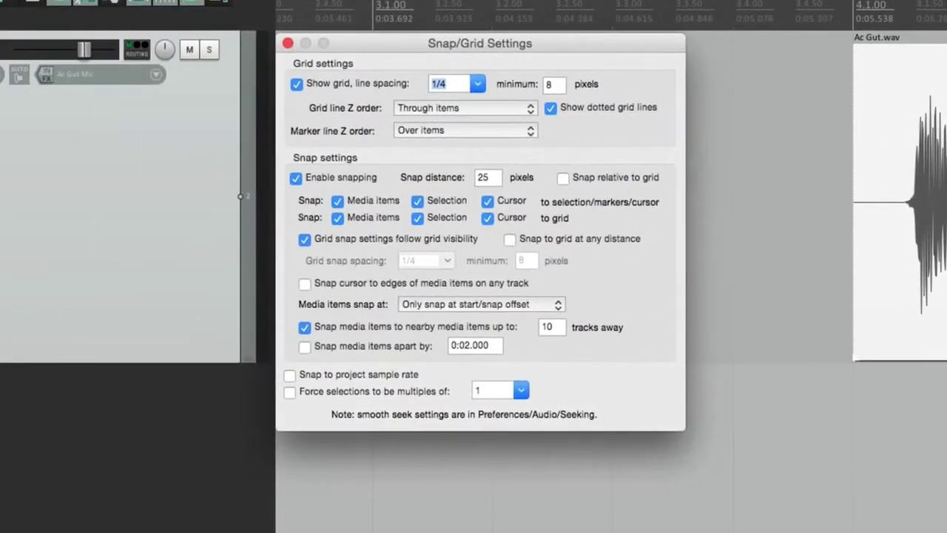
double_click(488, 177)
type("8")
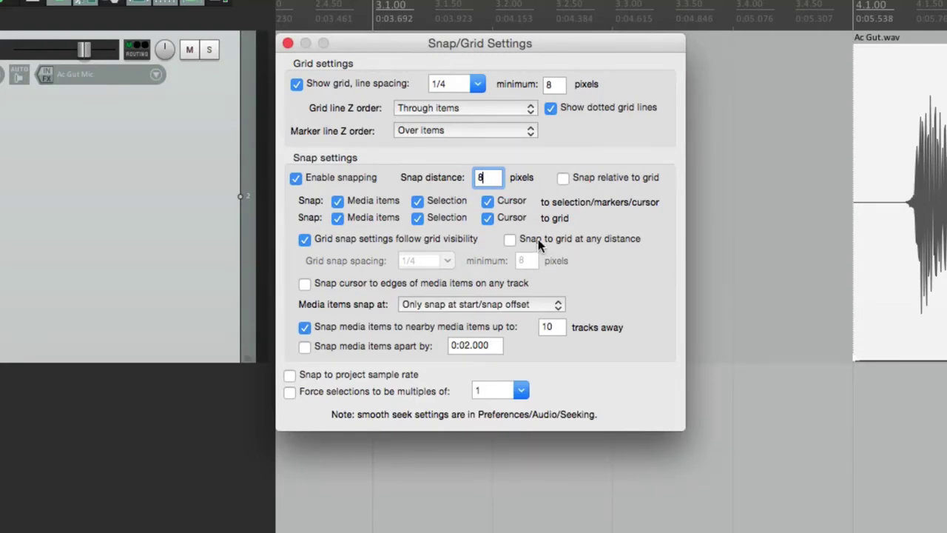
Enable Snap to grid at any distance and move the Ac Gut.wav item along the grid lines
left_click(510, 239)
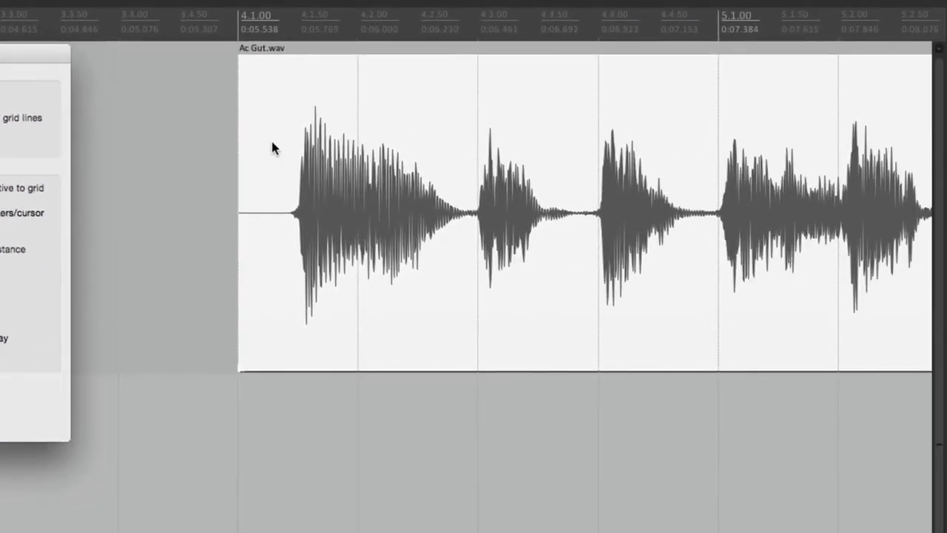
left_click_drag(604, 143, 643, 140)
left_click_drag(310, 146, 369, 138)
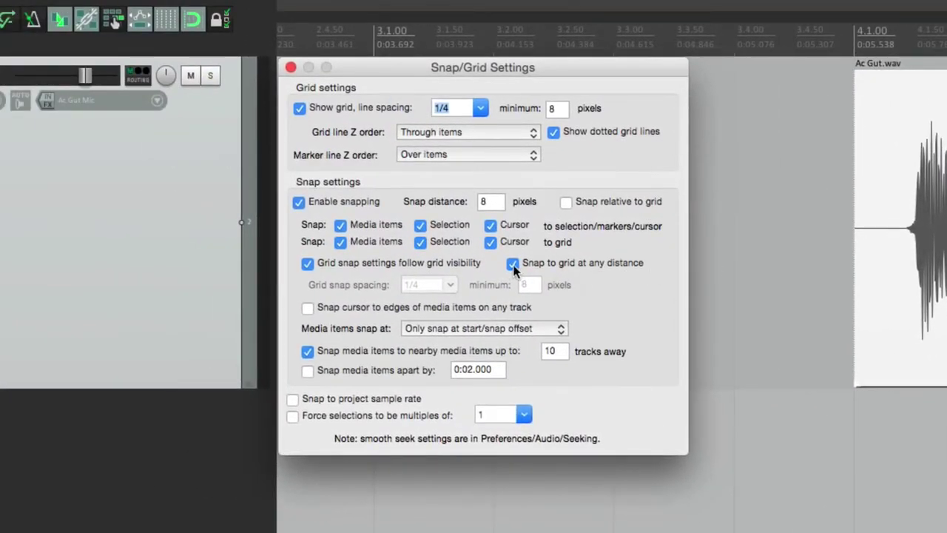
Disable Snap to grid at any distance, close the Snap/Grid settings, and keep the Ac Gut.wav item's start at 4.1.00
left_click(513, 265)
key("Escape")
mouse_move(305, 157)
left_mouse_down()
mouse_move(361, 152)
mouse_move(307, 161)
mouse_move(326, 164)
mouse_move(308, 171)
mouse_move(384, 169)
mouse_move(303, 170)
left_mouse_up()
key("alt+y")
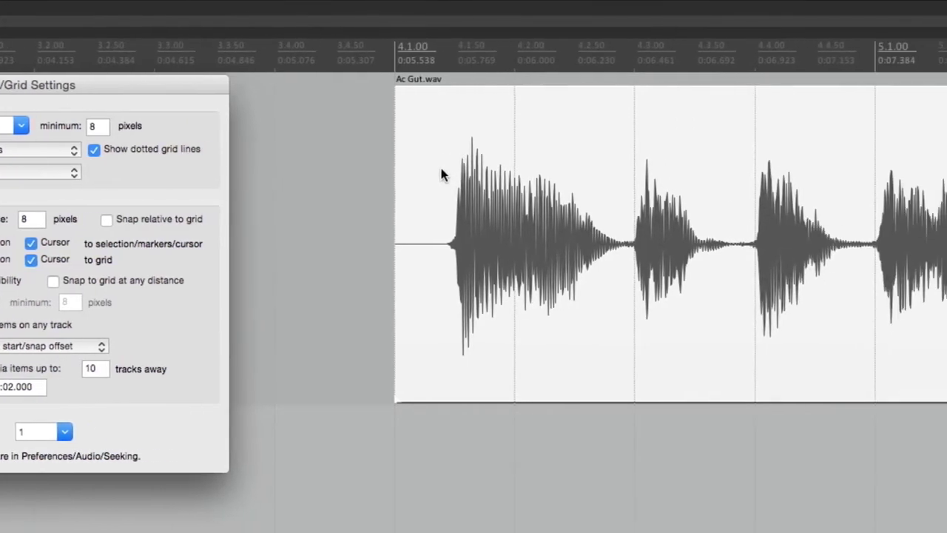
Move the Ac Gut.wav item earlier and fine-position it so that its first transient meets the 4.1.00 grid line
left_click_drag(649, 173, 593, 188)
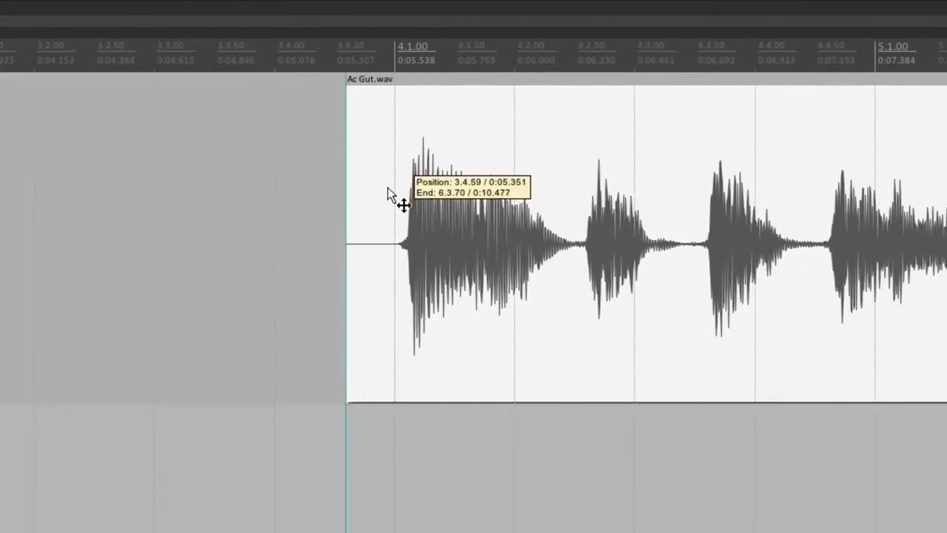
scroll(389, 212, "up", 5)
left_click_drag(481, 163, 415, 164)
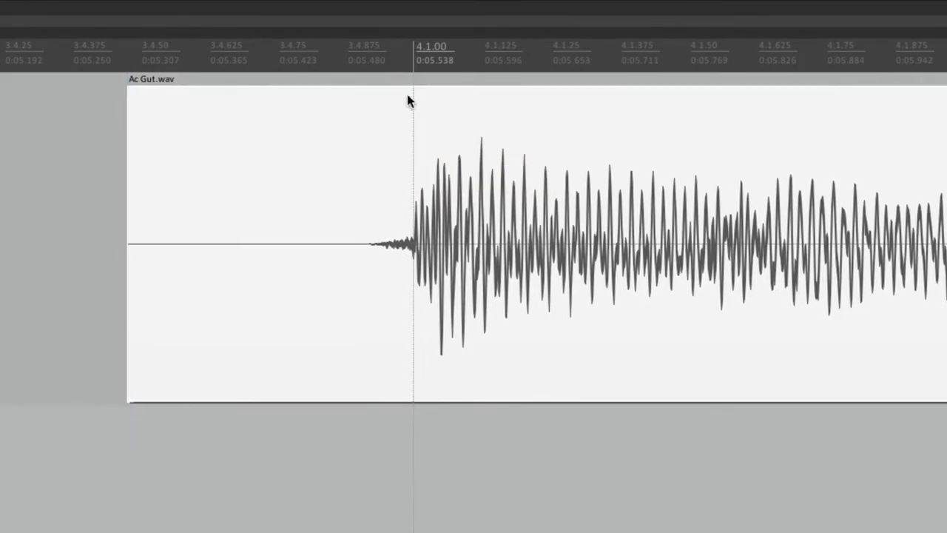
scroll(422, 245, "down", 5)
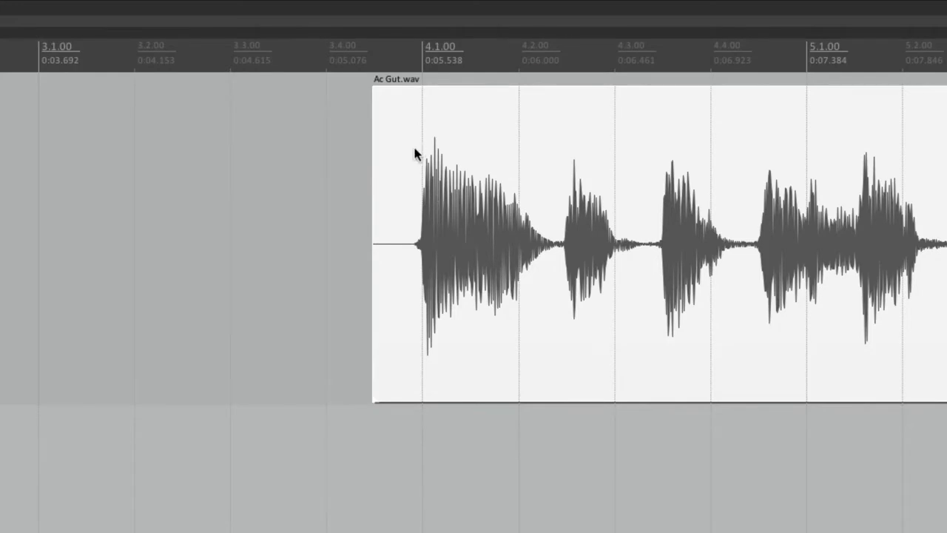
Undo a trial move of the Ac Gut.wav item to 4.3.00, and enable Snap relative to grid
left_click_drag(404, 138, 652, 148)
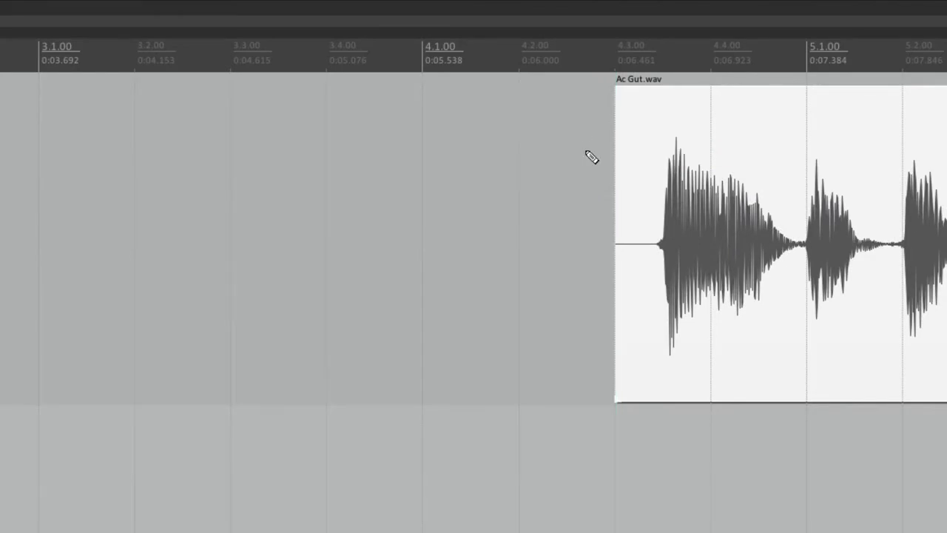
key("super+z")
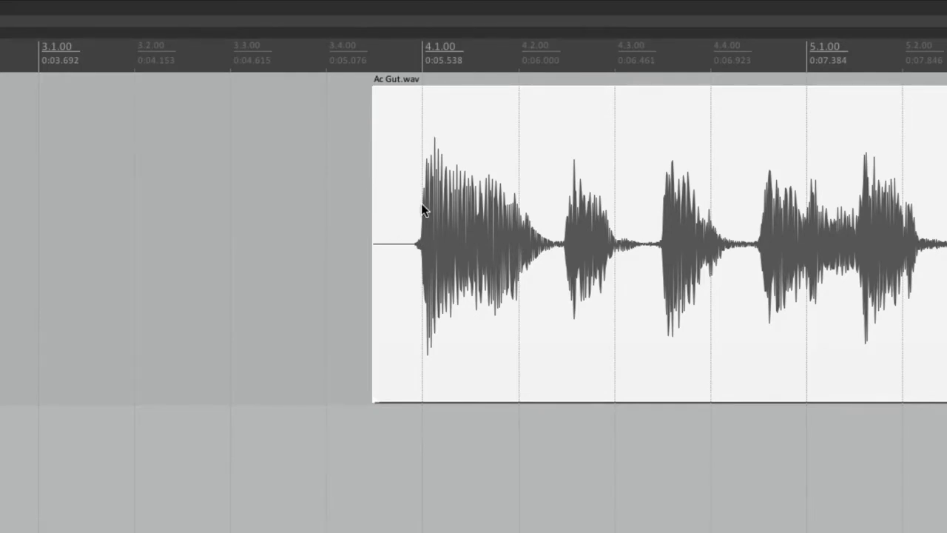
key("alt+l")
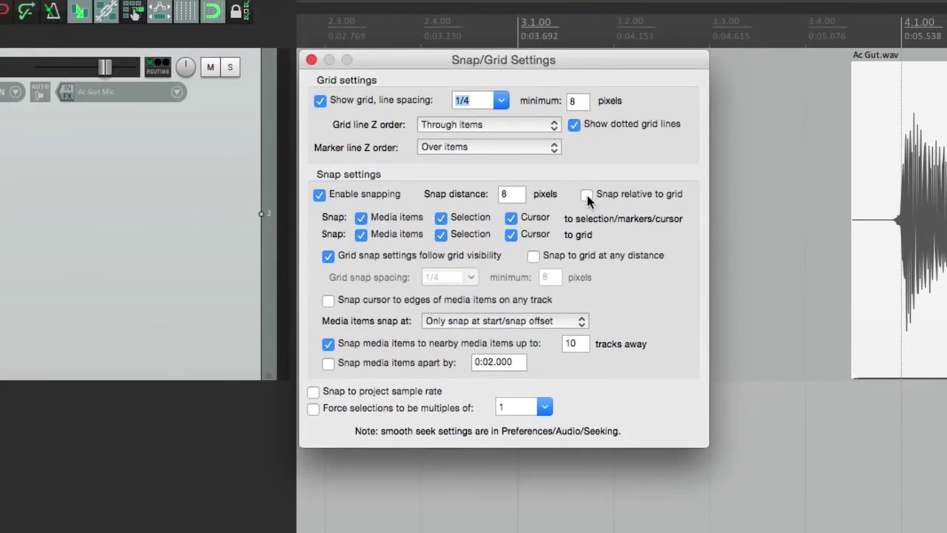
left_click(588, 198)
key("Escape")
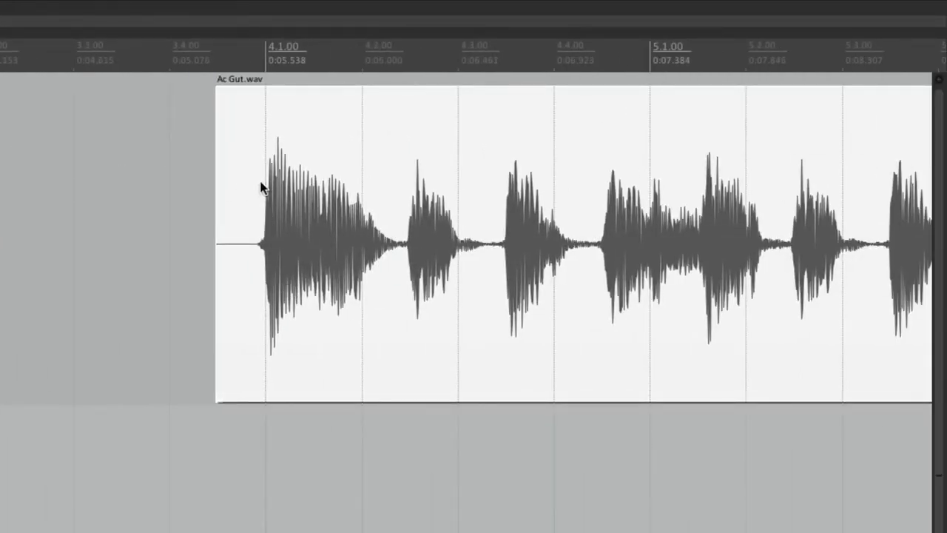
Move the Ac Gut.wav item along the grid, placing its first transient on 4.3.00 and on 4.4.00
left_click_drag(263, 143, 460, 142)
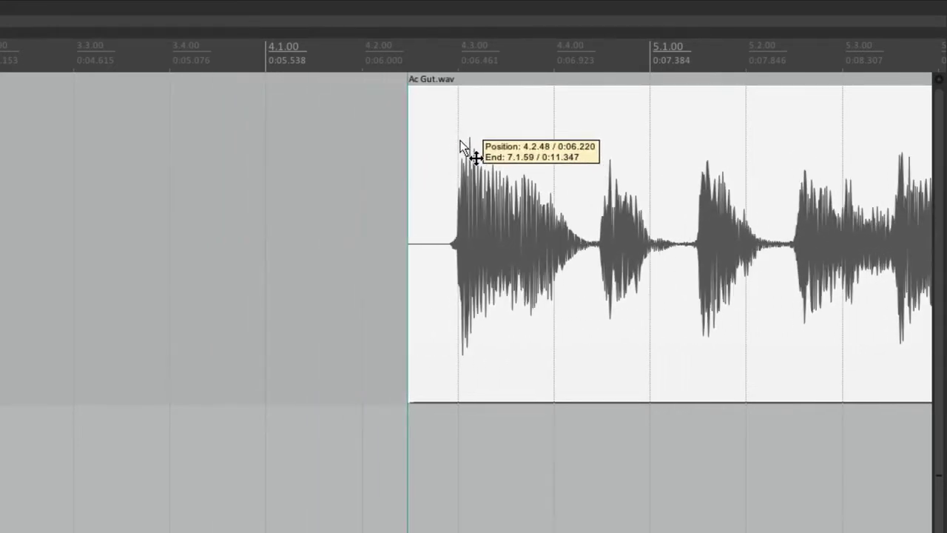
key("Escape")
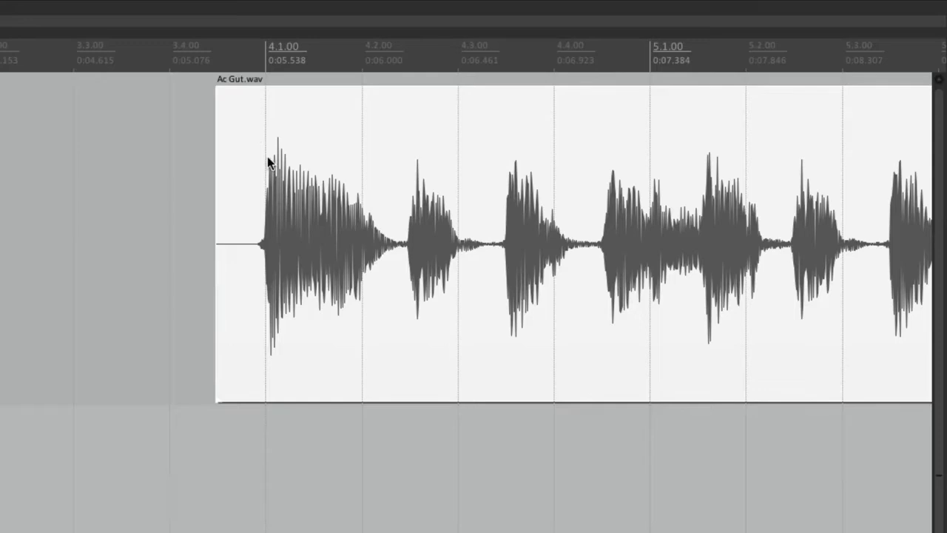
left_click_drag(272, 162, 562, 159)
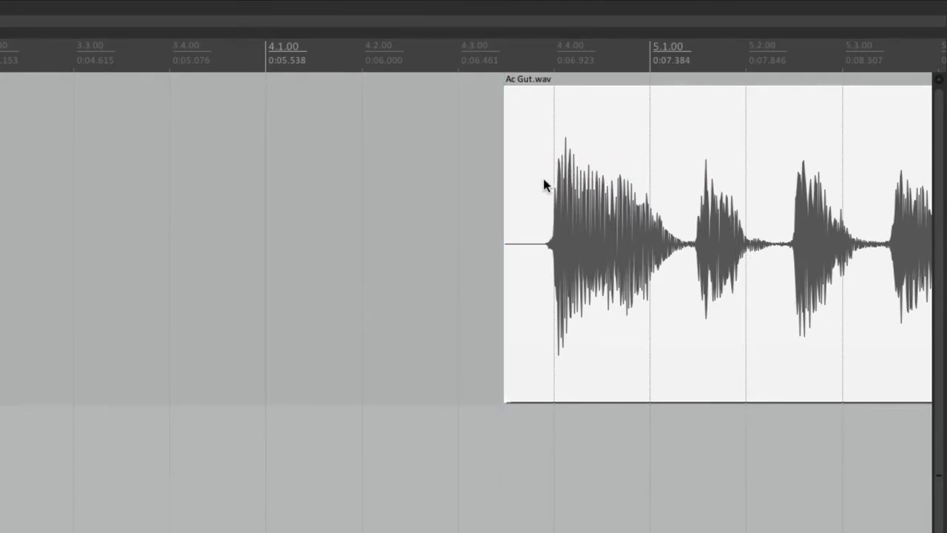
Disable Snap relative to grid and close the Snap/Grid settings
key("alt+l")
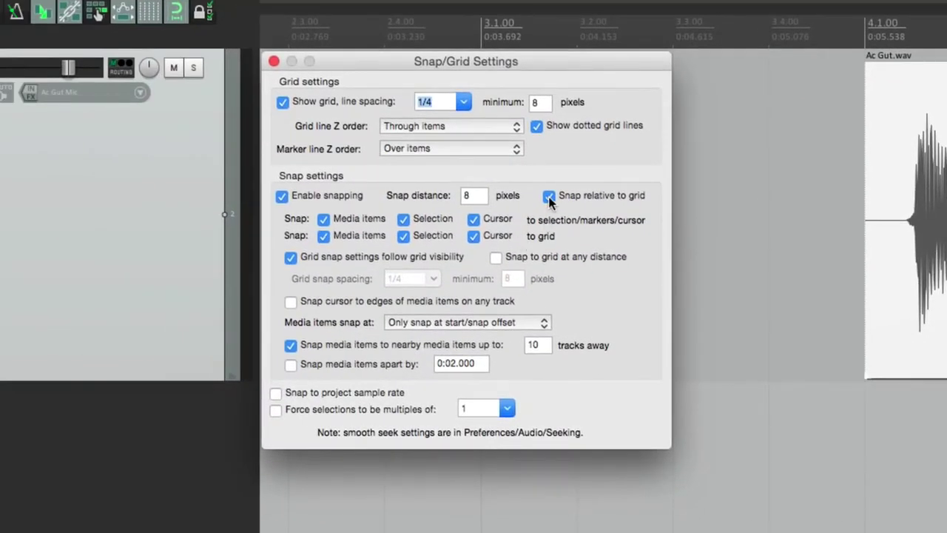
left_click(549, 197)
key("Escape")
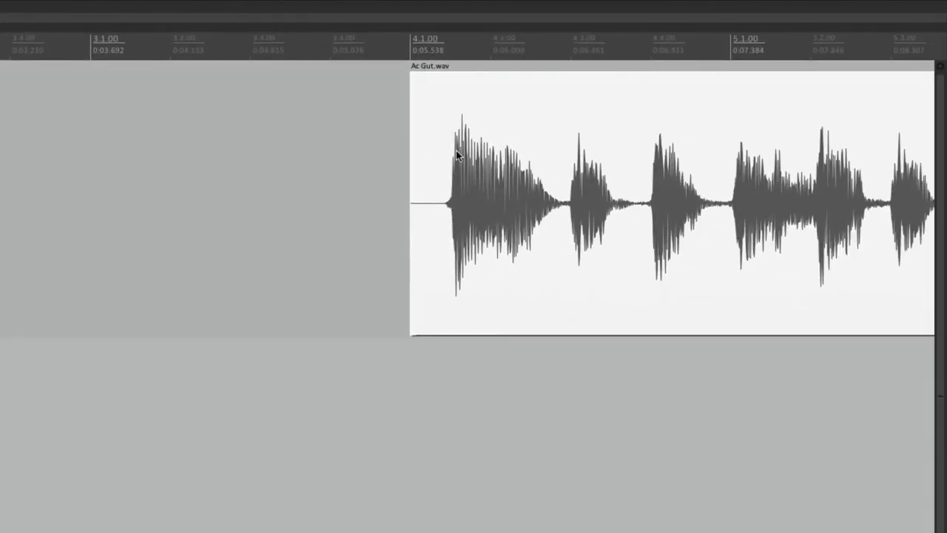
Shift the Ac Gut.wav item around 4.1.00 with the grid hidden and with the grid shown, leaving its start just before 4.1.00
left_click_drag(456, 151, 423, 277)
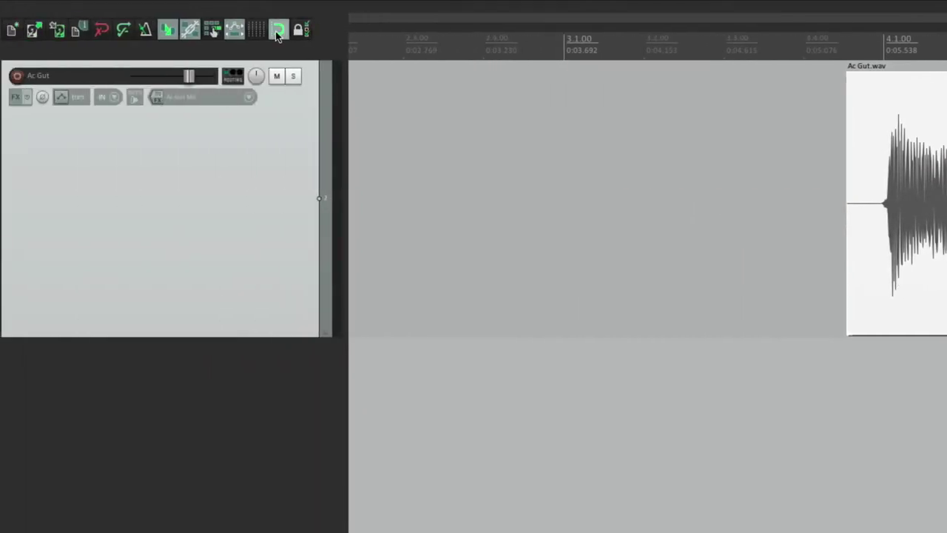
left_click(257, 31)
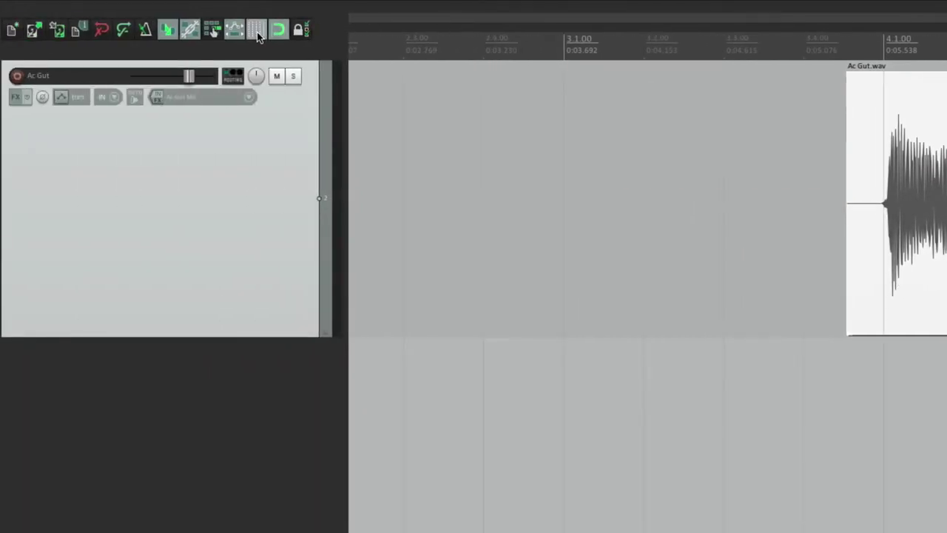
mouse_move(722, 162)
left_mouse_down()
mouse_move(687, 162)
mouse_move(753, 162)
mouse_move(681, 160)
mouse_move(740, 161)
left_mouse_up()
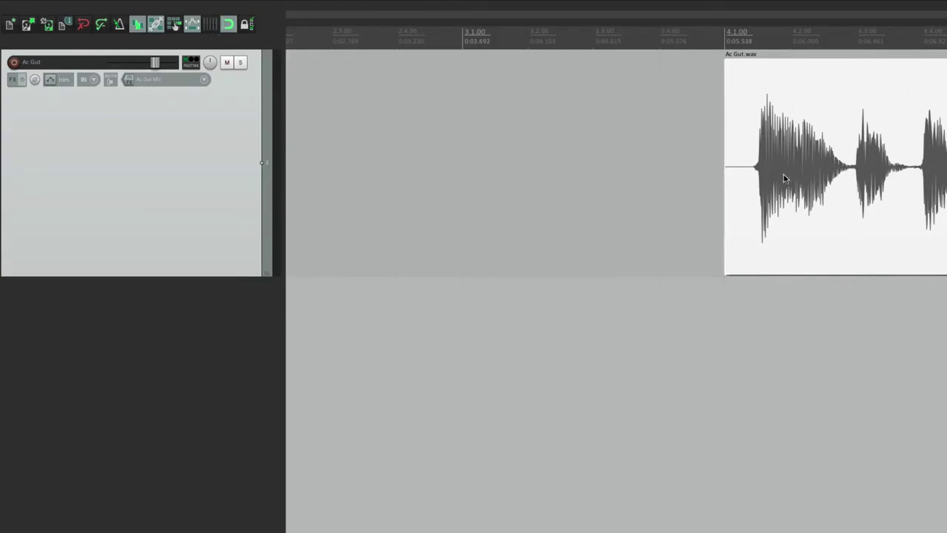
left_click_drag(722, 174, 683, 197)
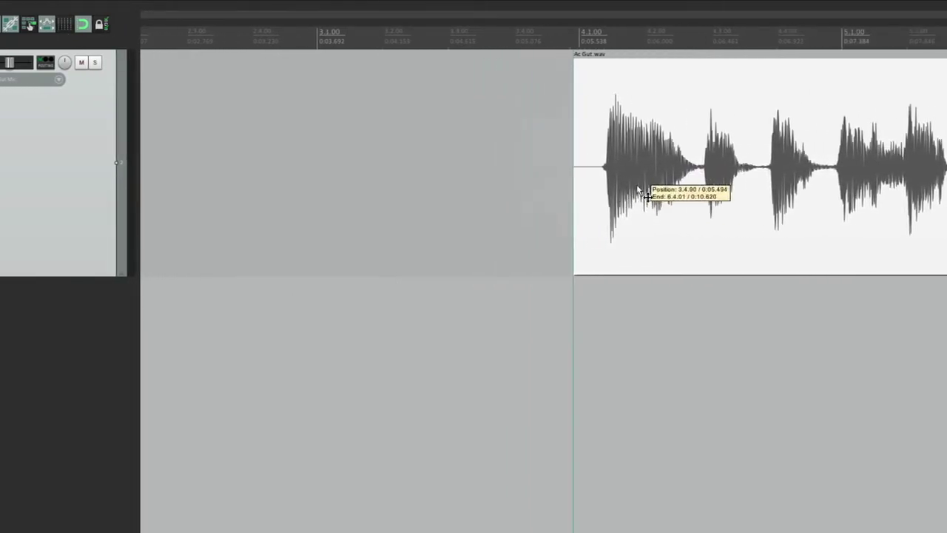
left_click_drag(596, 187, 643, 203)
Disable Grid snap settings follow grid visibility and choose a separate grid snap spacing
key("alt+l")
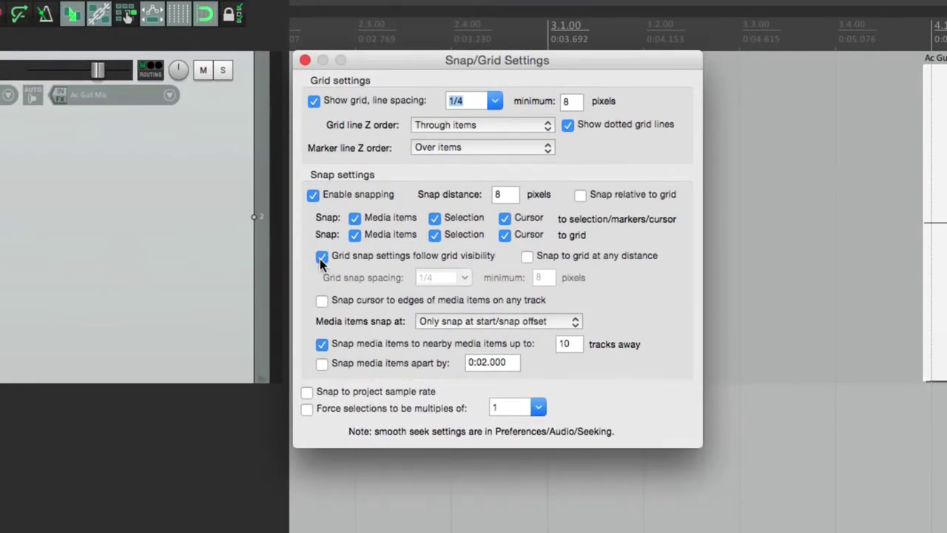
left_click(321, 257)
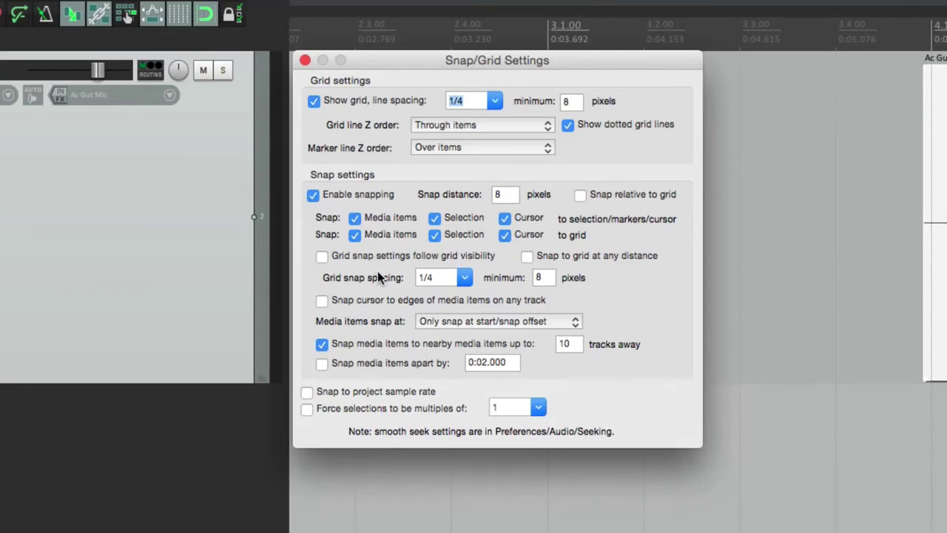
left_click(462, 279)
left_click(436, 416)
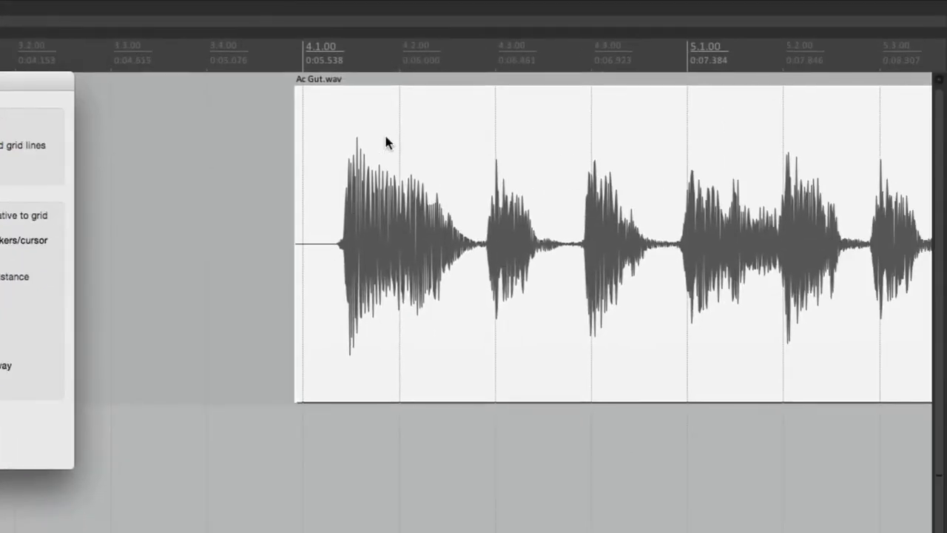
Snap the Ac Gut.wav item's start to 4.1.00 and on to 4.2.00 with the grid lines hidden
left_click_drag(365, 145, 387, 147)
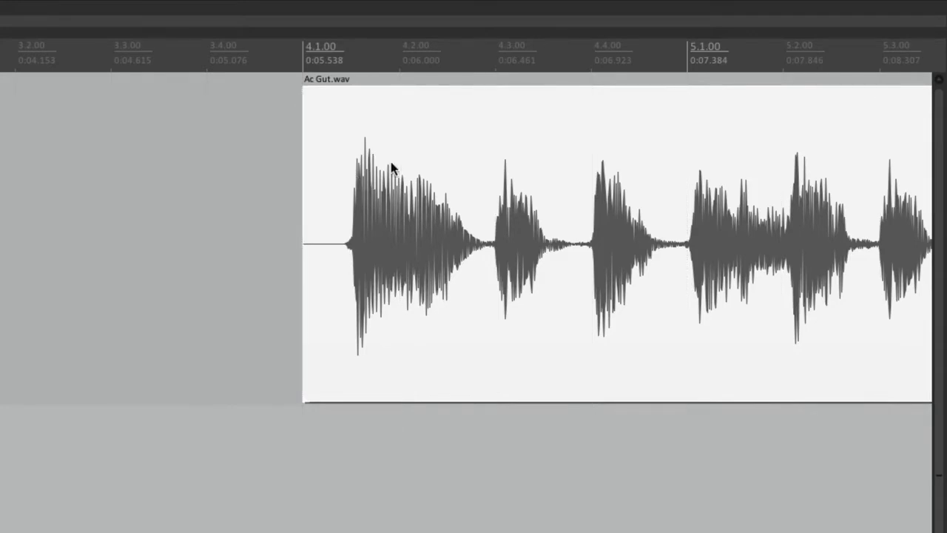
left_click_drag(369, 152, 466, 142)
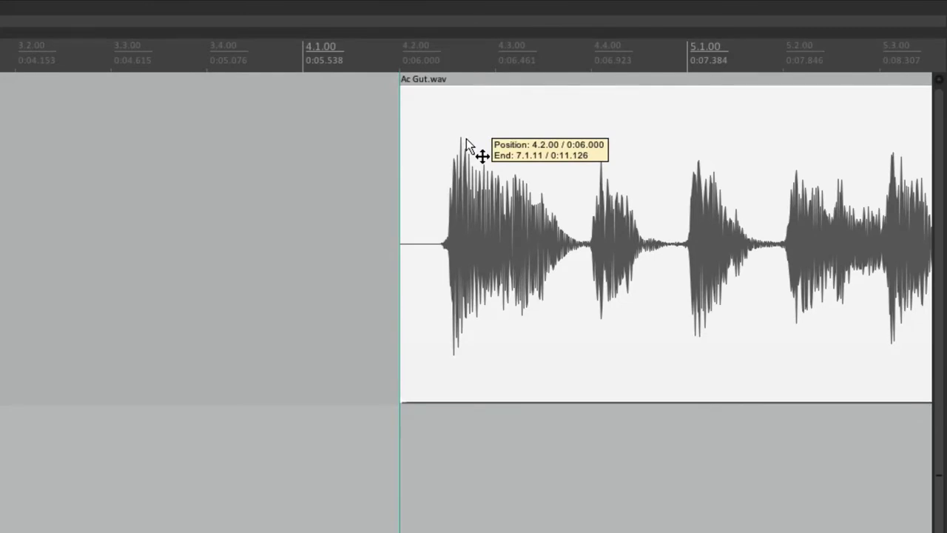
Move the Ac Gut.wav item's start back to 4.1.00 and toggle Grid snap settings follow grid visibility on and off
left_click_drag(467, 142, 370, 137)
key("alt+l")
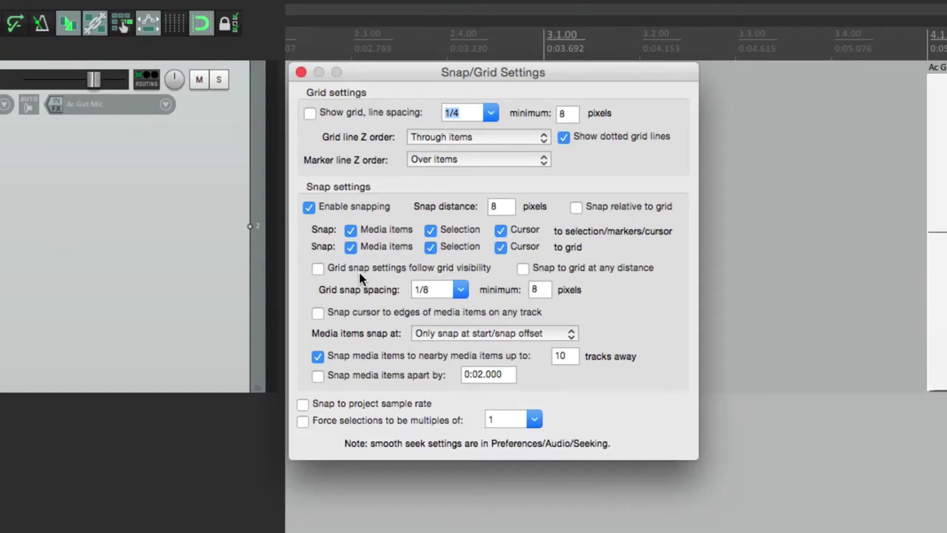
left_click(318, 267)
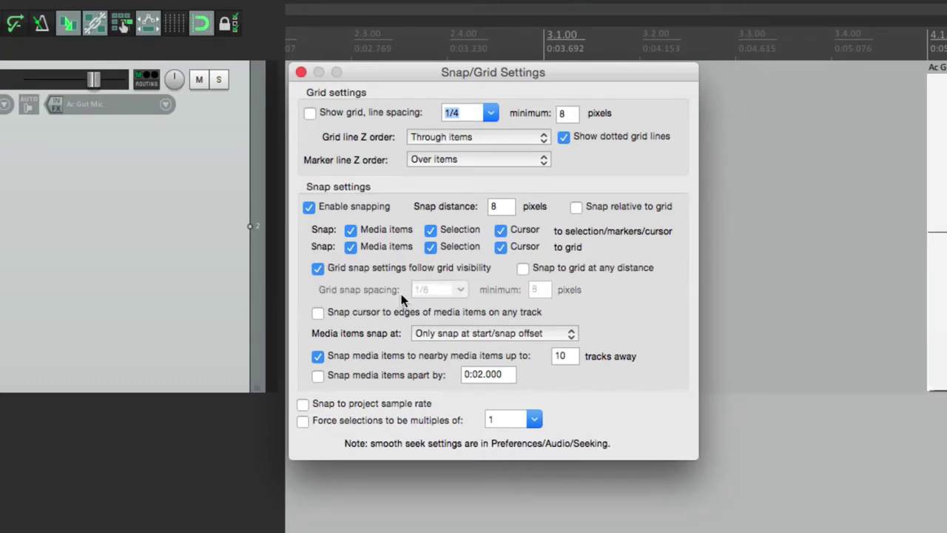
left_click(318, 268)
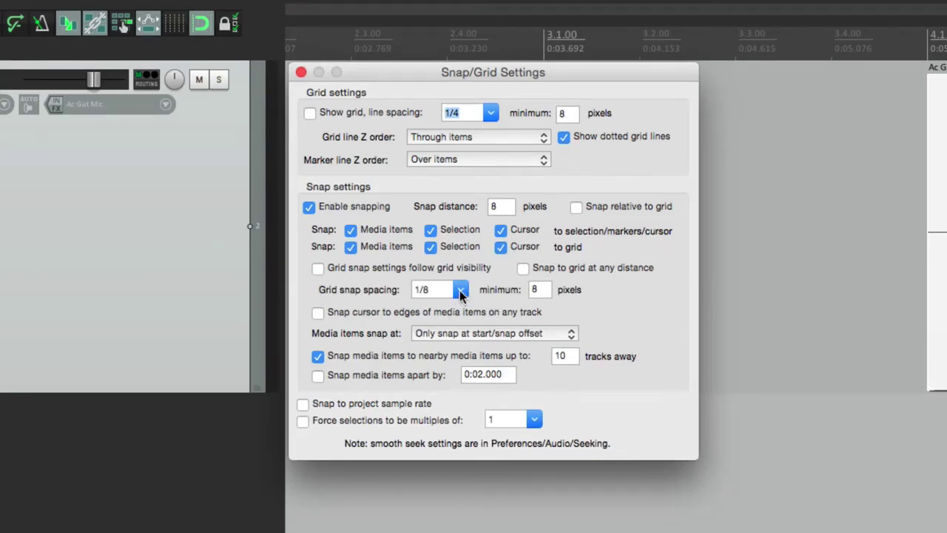
Show the grid with a line spacing of 1 and set a separate grid snap spacing of 1/4
left_click(311, 112)
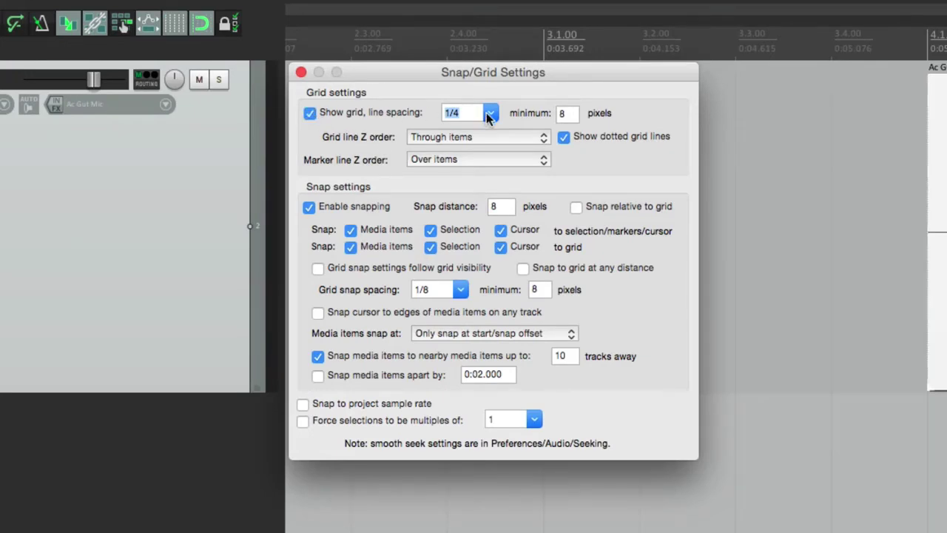
left_click(487, 113)
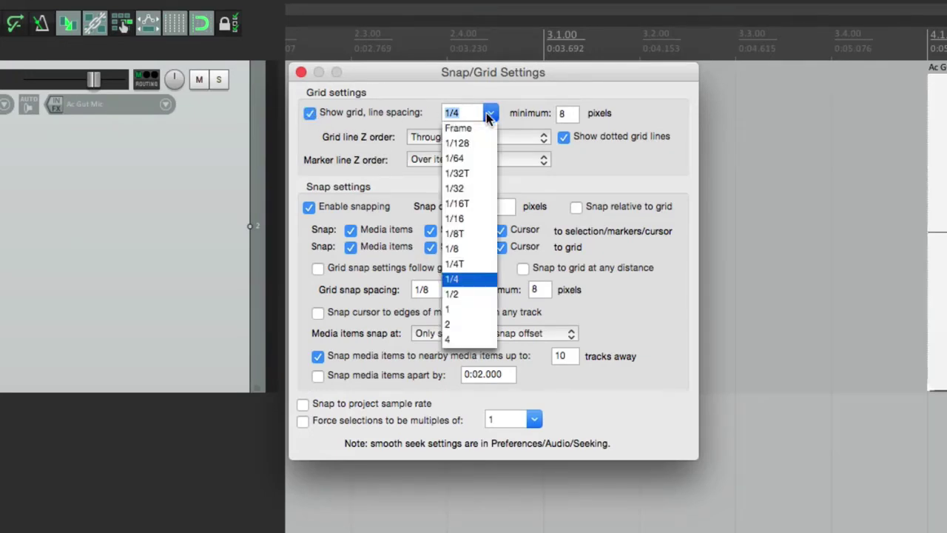
left_click(474, 308)
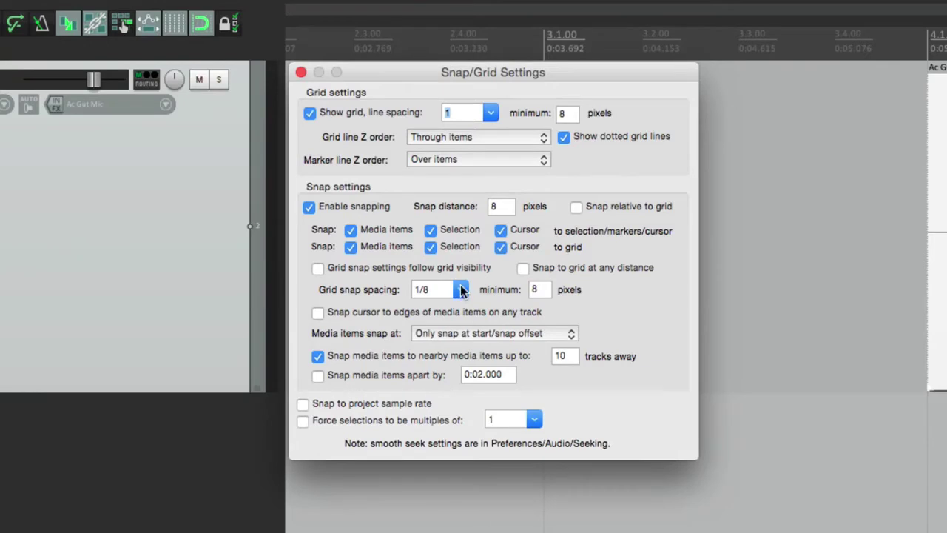
left_click(461, 289)
left_click(449, 453)
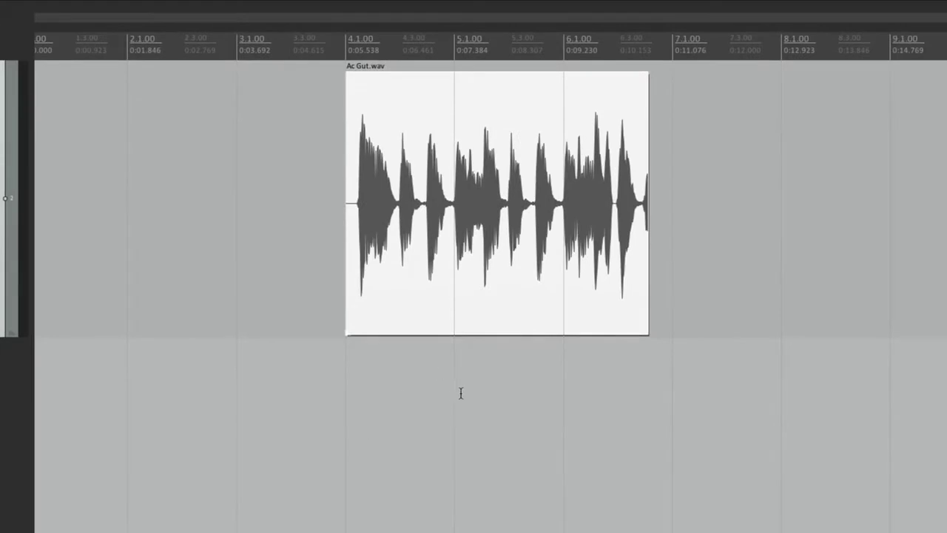
Shift the Ac Gut.wav item along the 1/4 snap points between the visible grid lines, leaving its start at 4.1.00
scroll(359, 179, "up", 4)
mouse_move(405, 138)
left_mouse_down()
mouse_move(513, 125)
mouse_move(655, 128)
mouse_move(460, 127)
mouse_move(416, 141)
left_mouse_up()
scroll(422, 340, "left", 3)
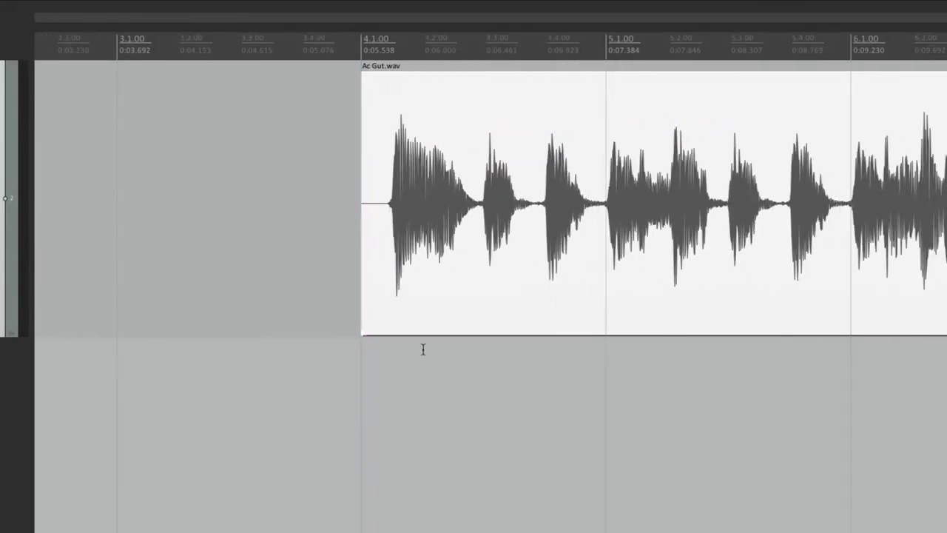
Make the grid snap settings follow grid visibility again and set the grid line spacing to 1/4
key("alt+l")
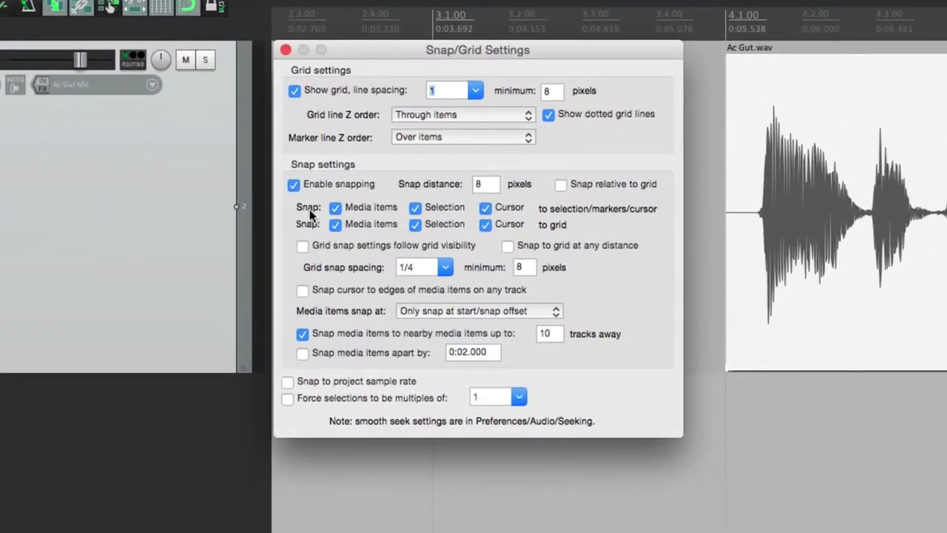
left_click(303, 247)
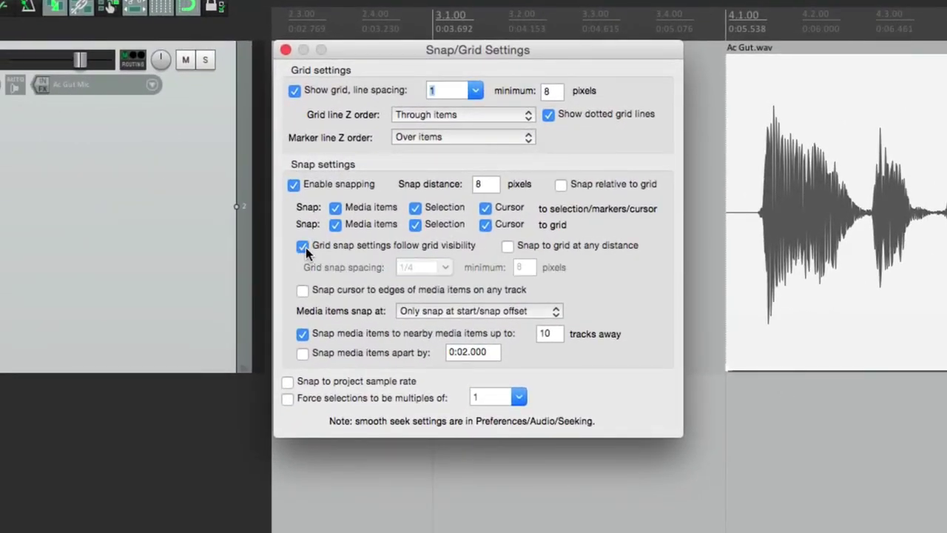
left_click(470, 90)
left_click(464, 257)
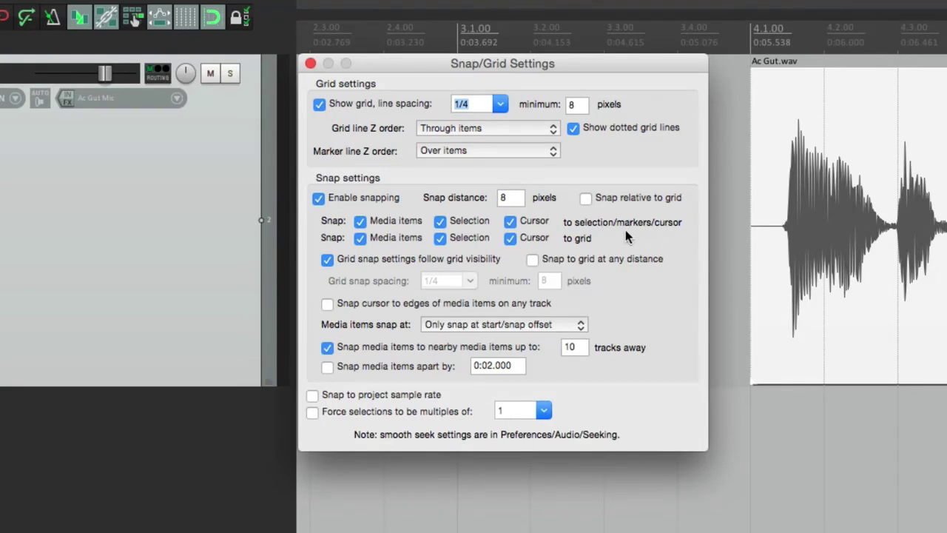
key("Escape")
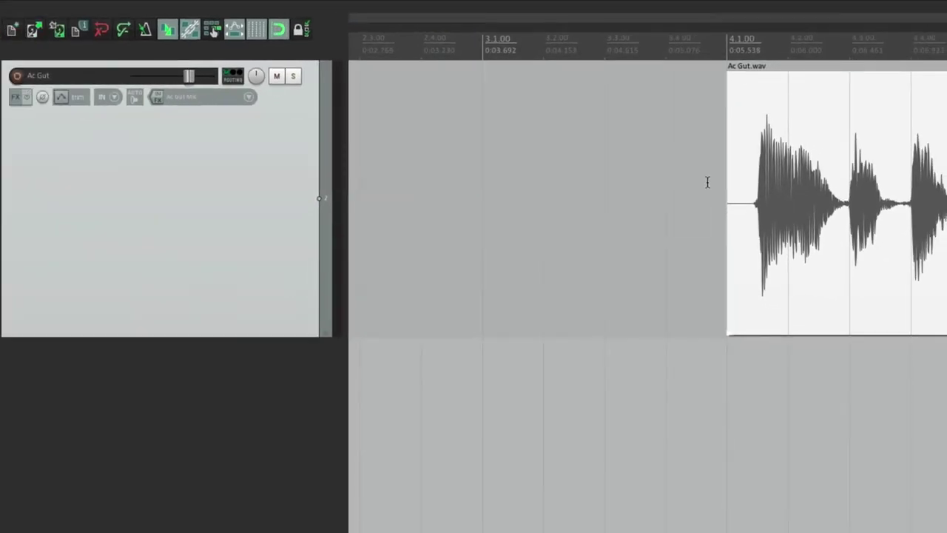
Insert three markers off the grid lines, one each between the beats after 3.3.00, 3.2.00 and 3.1.00, in that order
left_click(633, 49)
key("m")
left_click(567, 49)
key("m")
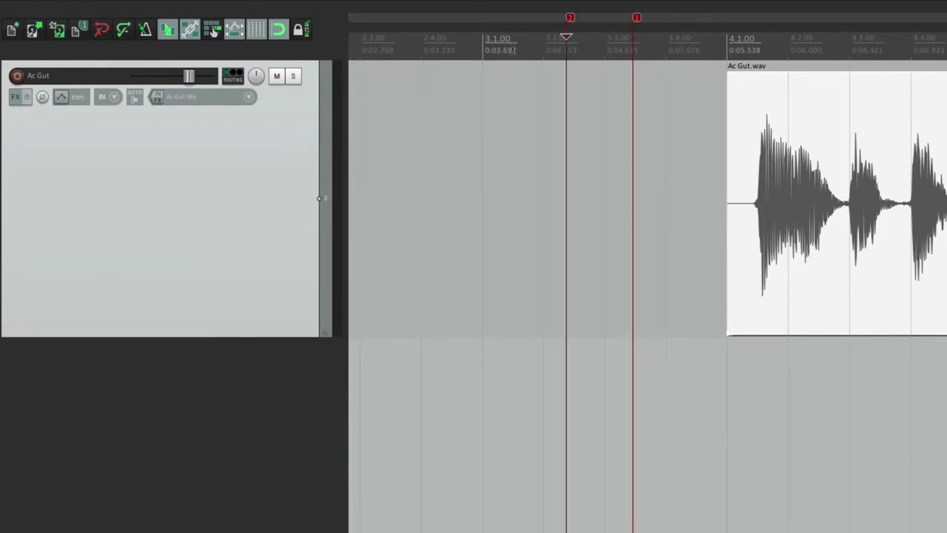
left_click(500, 49)
key("m")
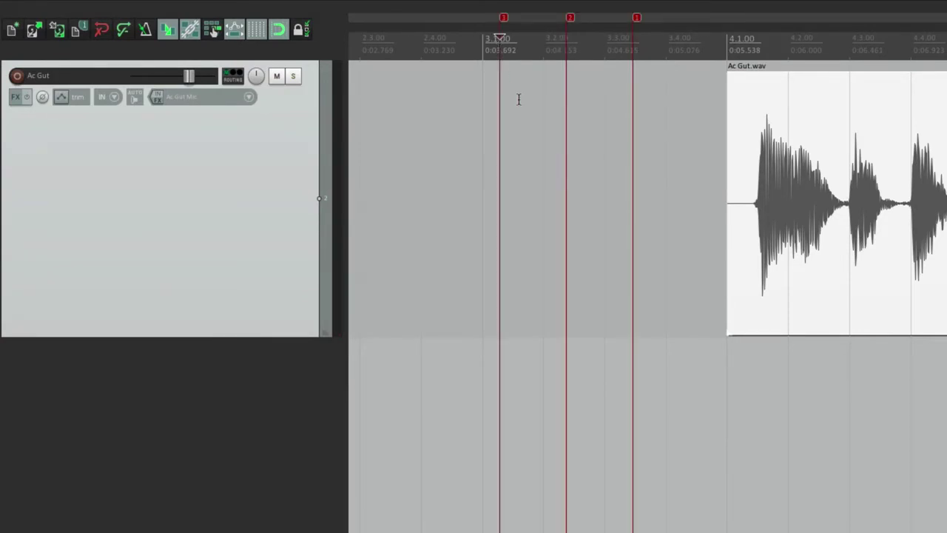
Move the Ac Gut.wav item's start to 4.4.00 and draw a time selection from just after 3.4.00 to just after 4.2.00
left_click_drag(814, 117, 946, 111)
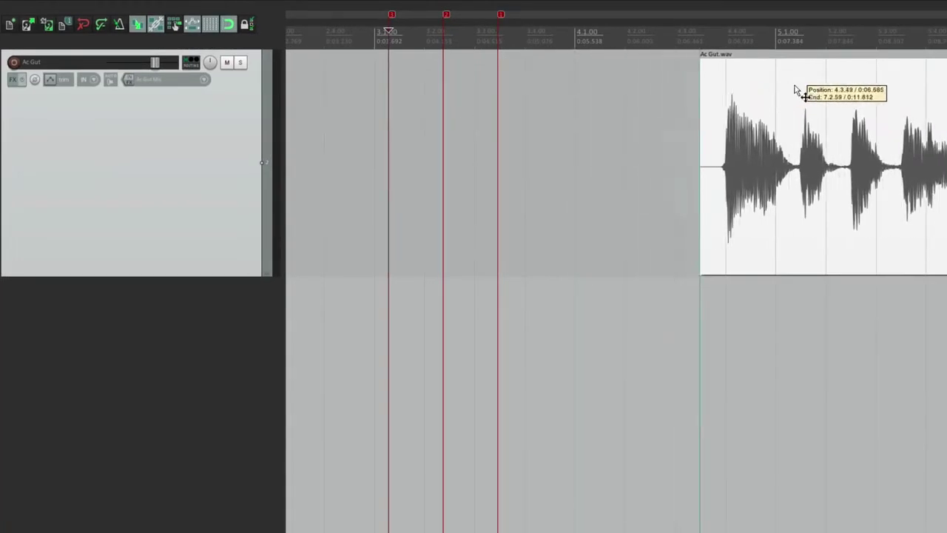
left_click_drag(796, 89, 821, 89)
left_click_drag(545, 40, 650, 35)
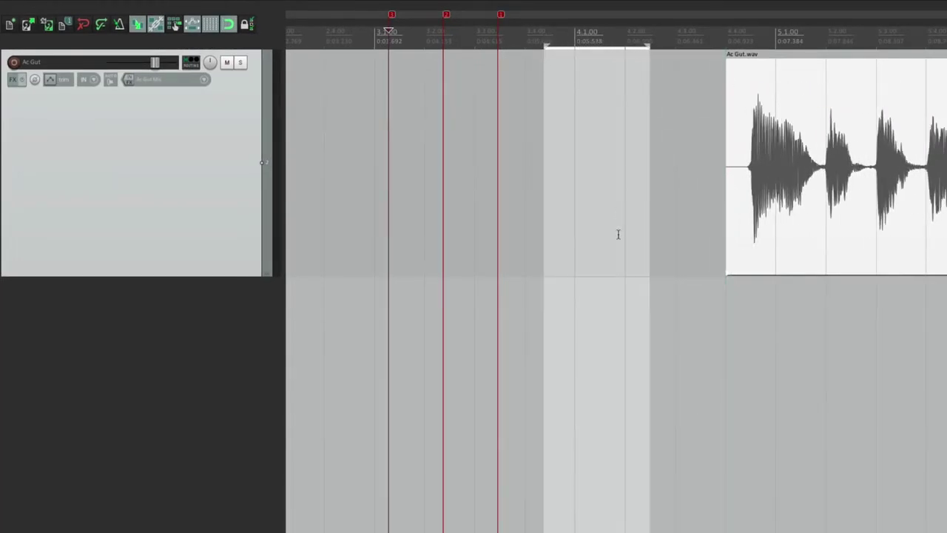
Place the edit cursor just after 2.4.00 and snap the Ac Gut.wav item to a marker and on to the edit cursor
left_click(343, 91)
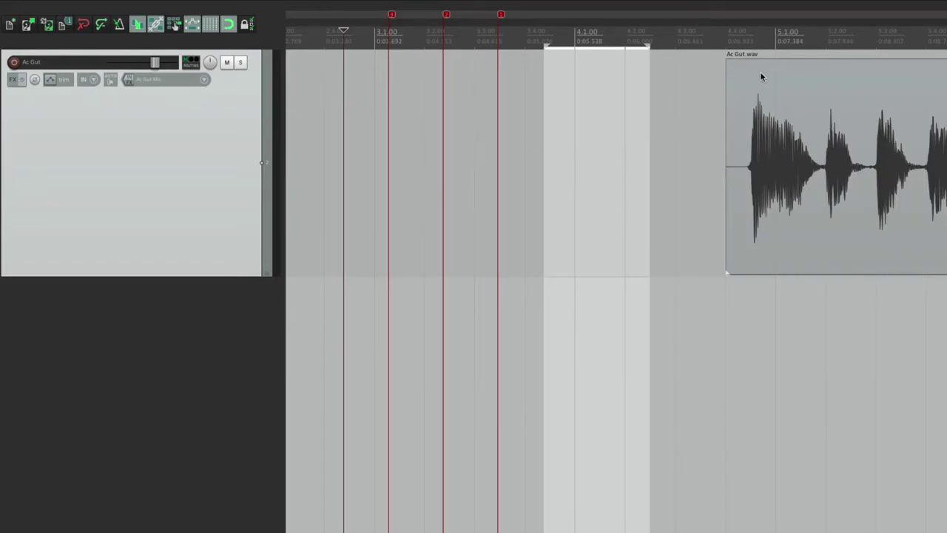
left_click_drag(761, 74, 540, 100)
left_click_drag(541, 110, 386, 119)
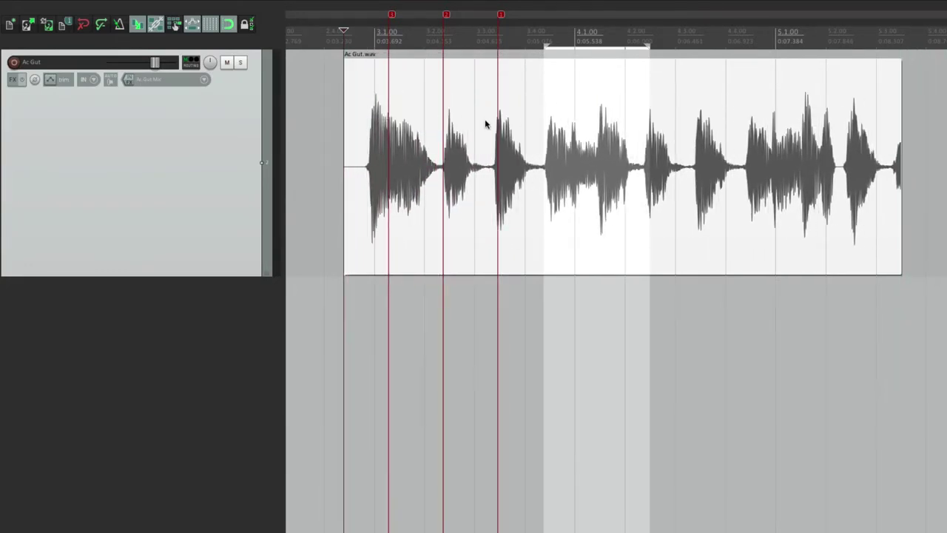
Draw a new time selection from between 3.4.00 and 4.1.00 to just after 4.2.00, and review the selection/markers/cursor snap options
key("alt+l")
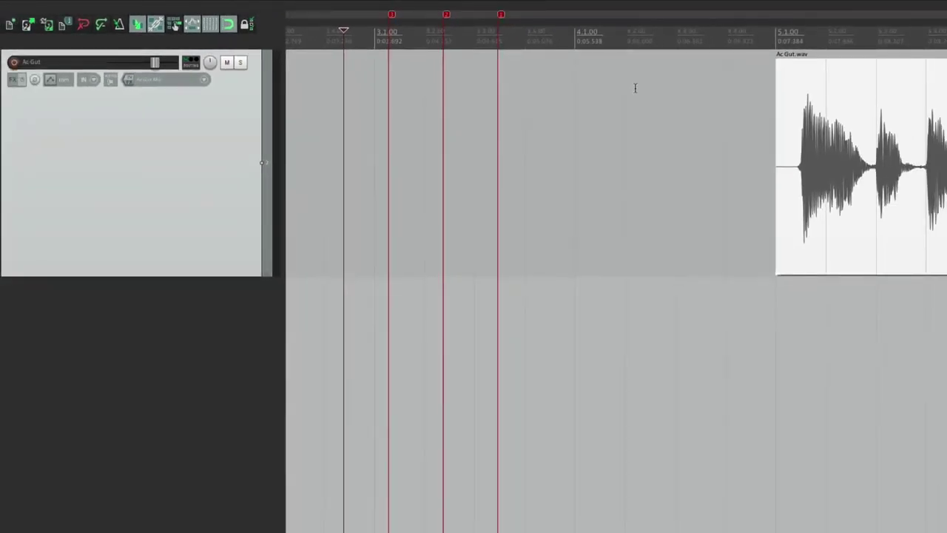
mouse_move(644, 77)
left_mouse_down()
mouse_move(500, 100)
mouse_move(343, 102)
mouse_move(549, 71)
left_mouse_up()
key("alt+l")
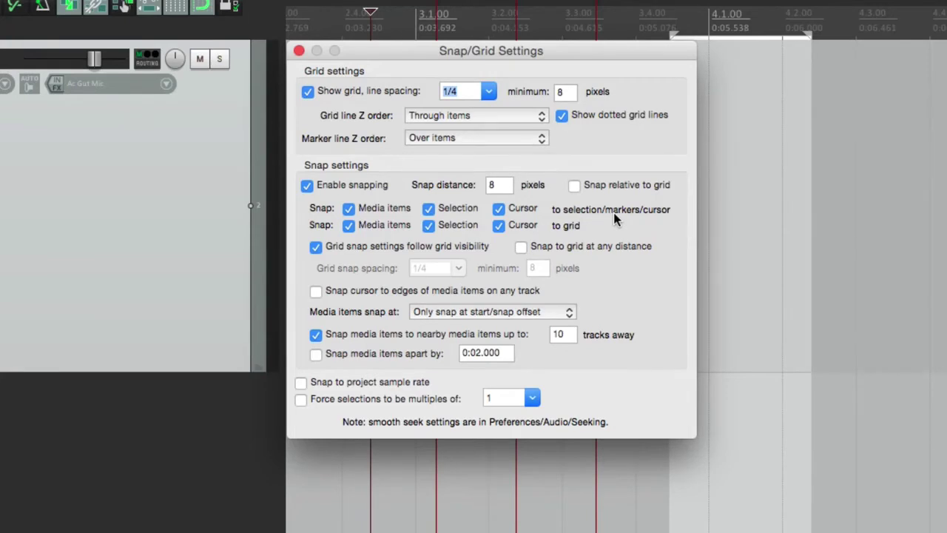
key("Escape")
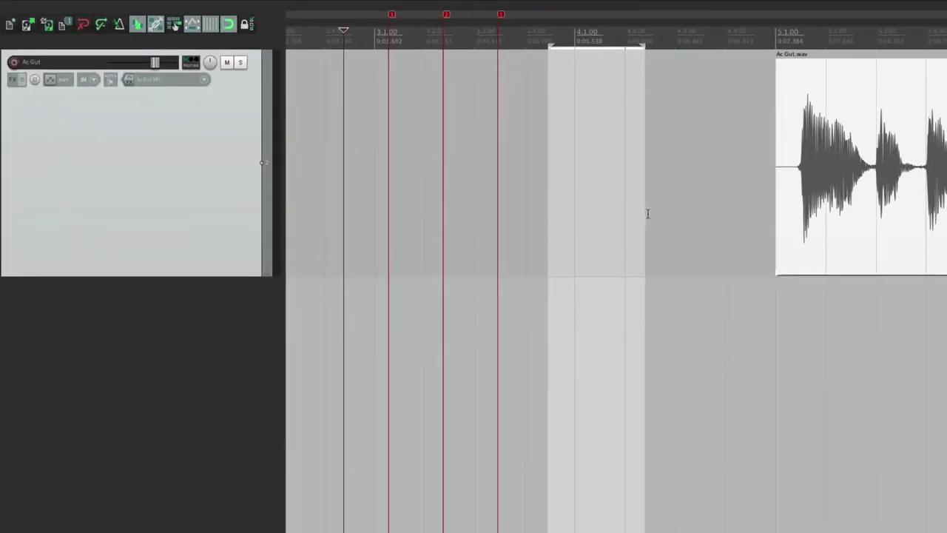
Snap the edit cursor to the time selection's end and start, and on to the markers before it
left_click(643, 123)
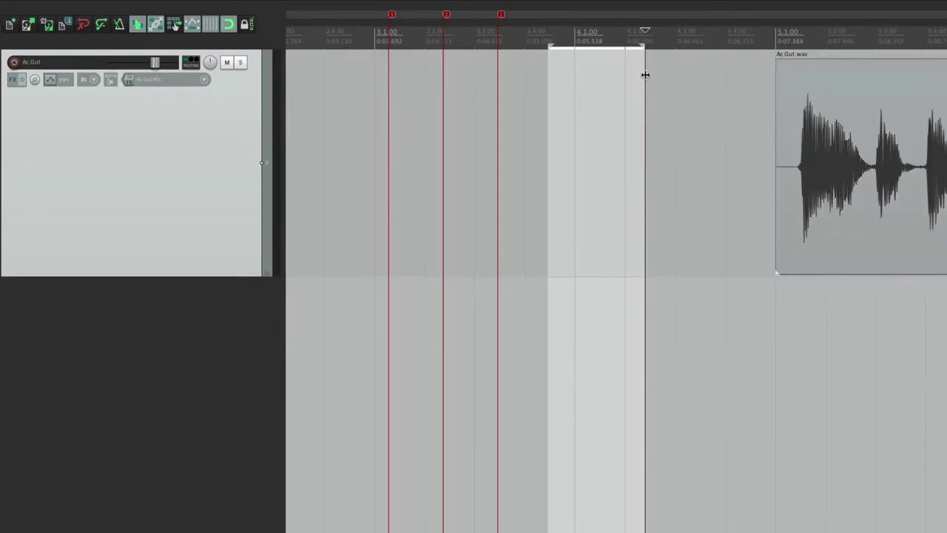
left_click(548, 84)
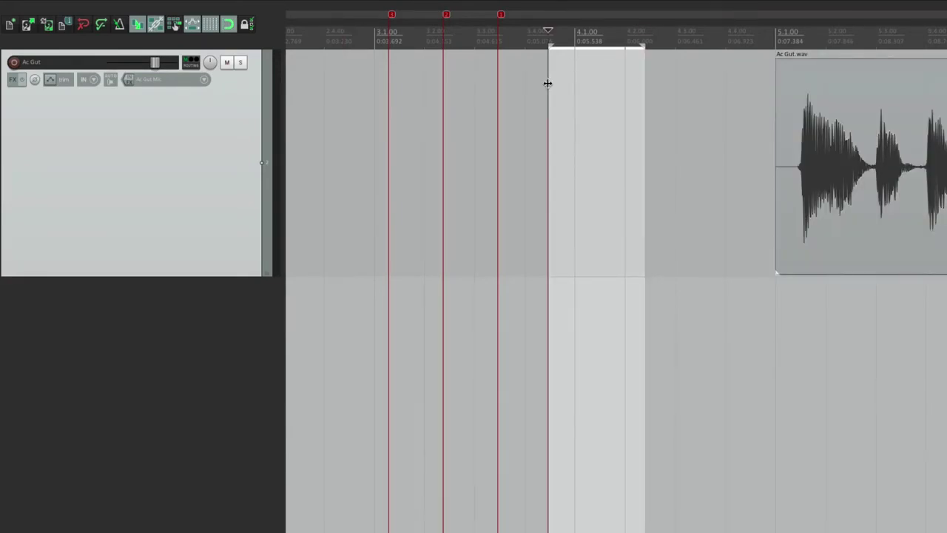
left_click(495, 85)
left_click(439, 95)
Shift the Ac Gut.wav item along the grid, leaving its start at 5.1.00, and review the snap to grid options
key("alt+l")
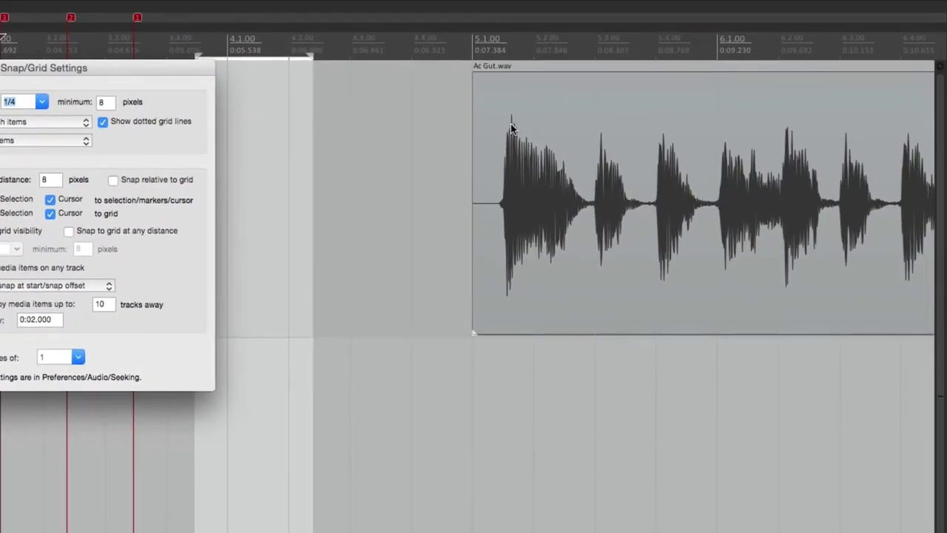
left_click_drag(511, 124, 529, 112)
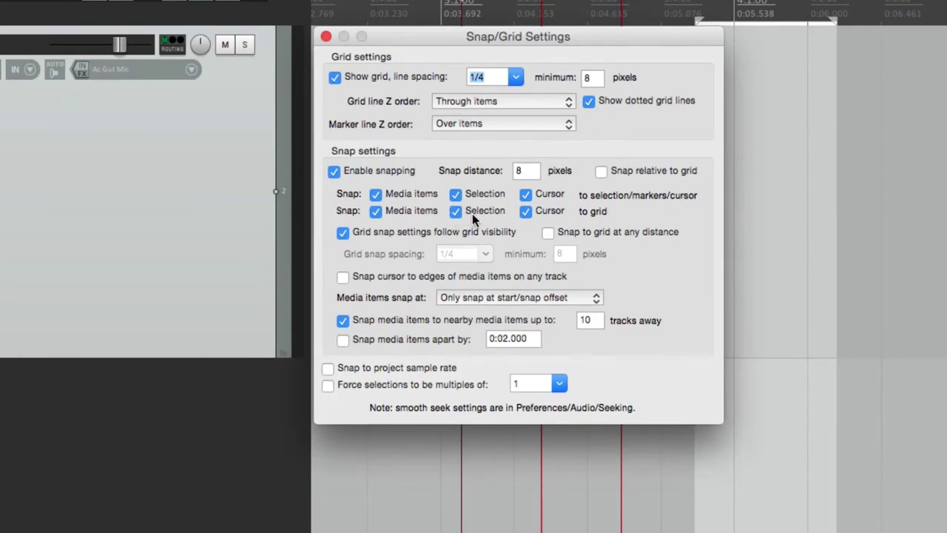
key("Escape")
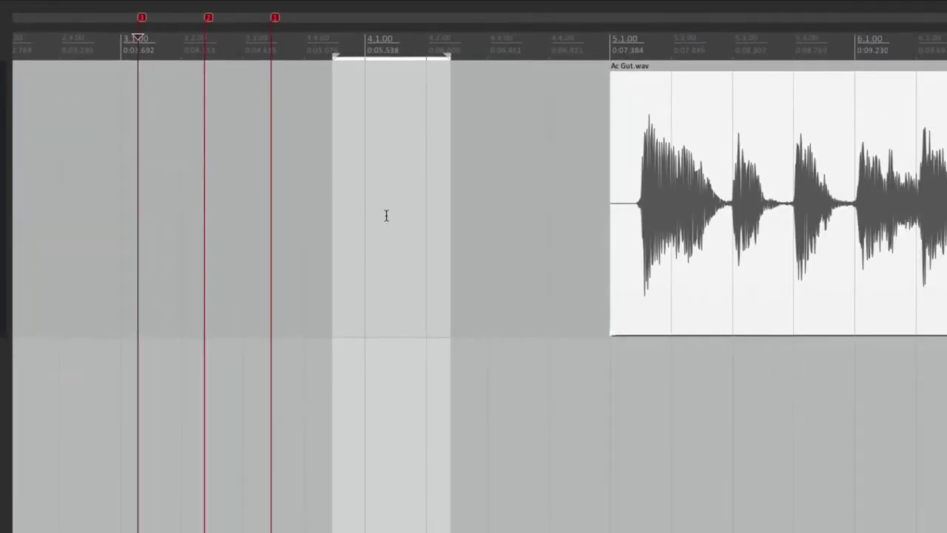
Clear the time selection and draw a new one snapped to the grid from 4.1.00 to 4.3.00
left_click(374, 227)
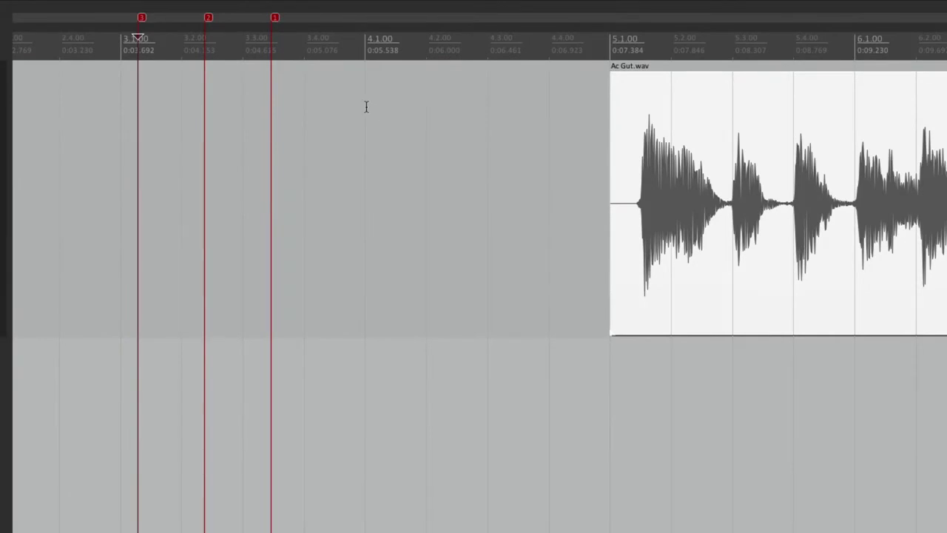
left_click_drag(371, 108, 484, 114)
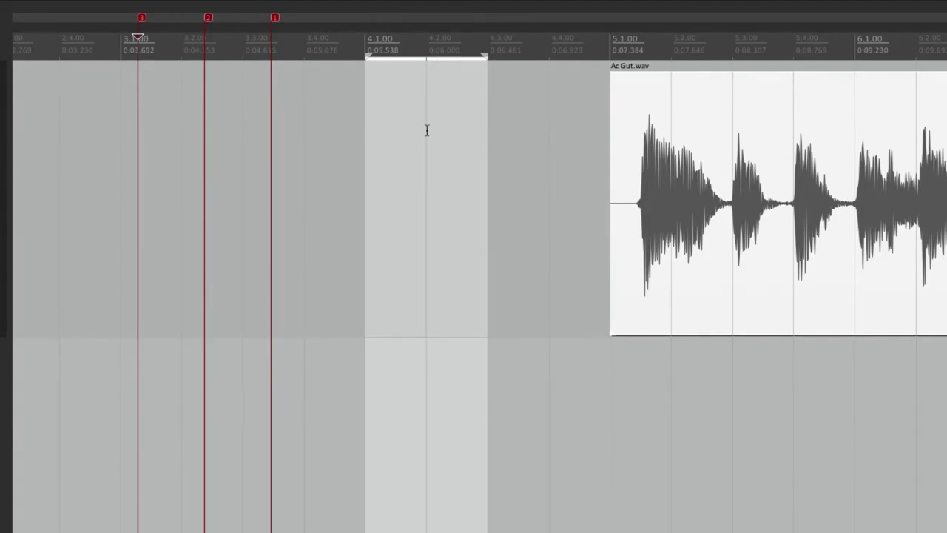
Disable snapping of selections to the grid and draw a time selection from between 3.4.00 and 4.1.00 to just after 4.3.00
key("alt+l")
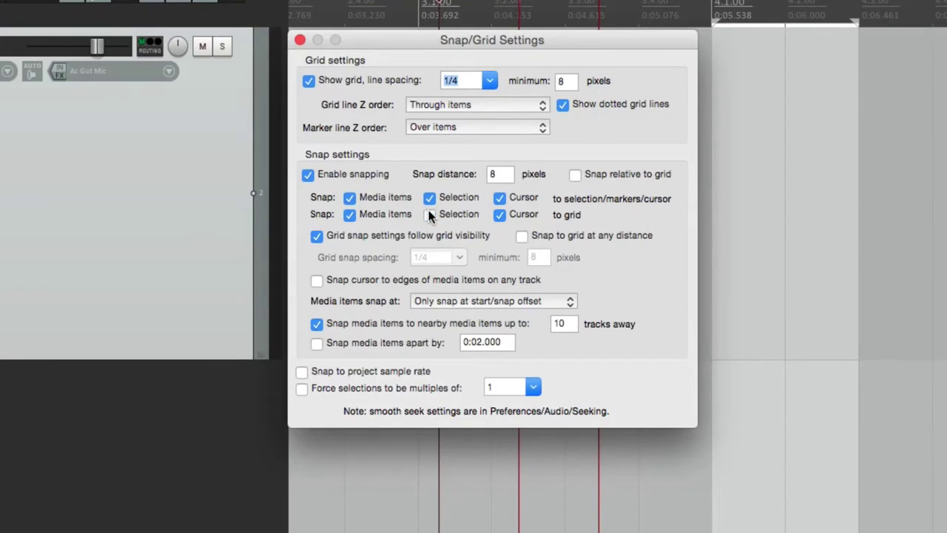
key("Escape")
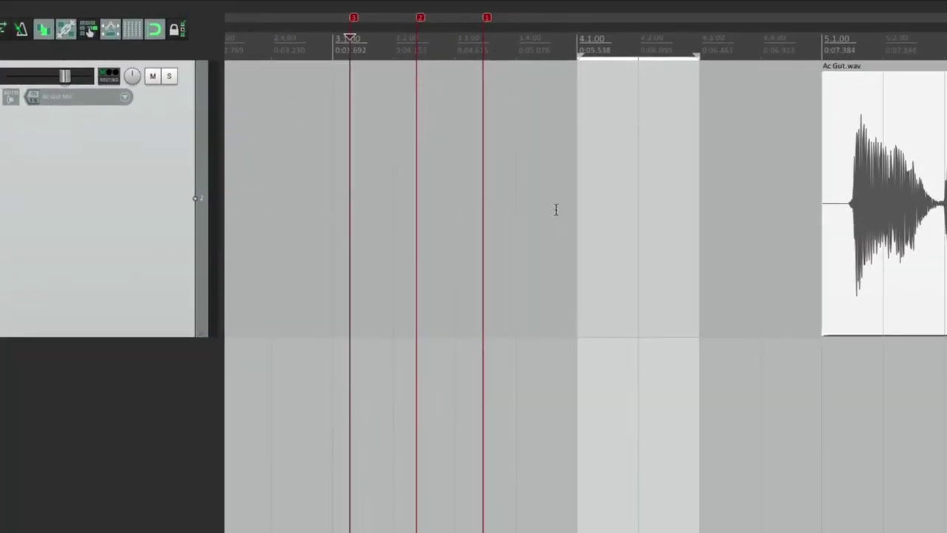
left_click_drag(548, 153, 716, 165)
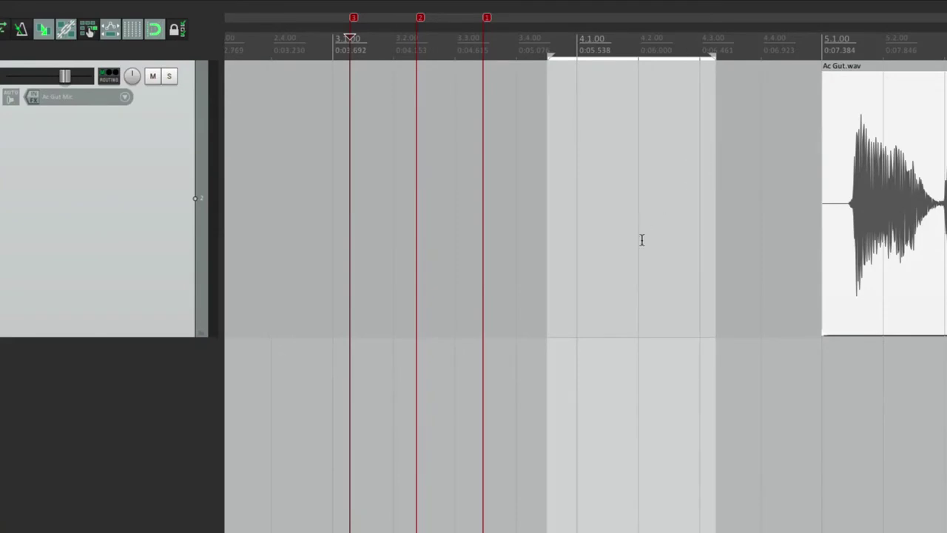
Re-enable snapping of selections to the grid and close the Snap/Grid settings
key("alt+l")
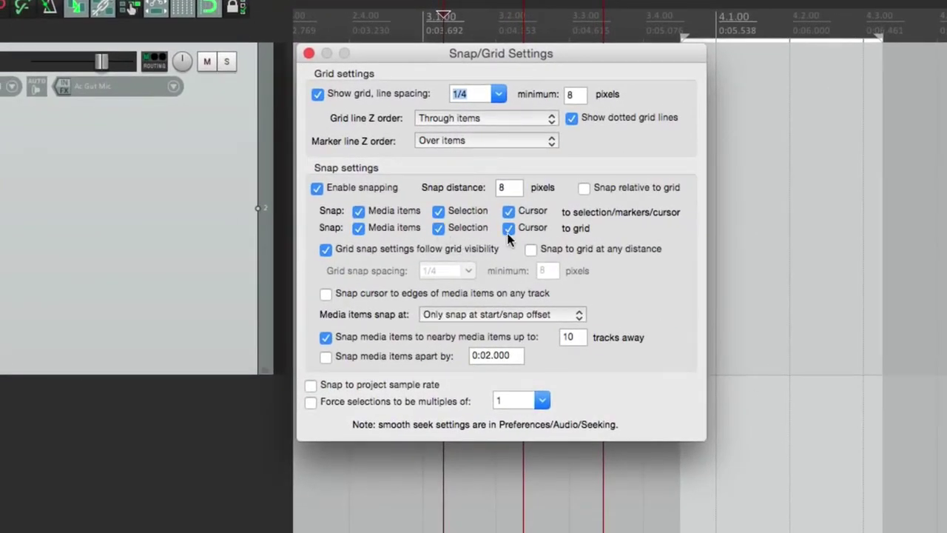
key("alt+l")
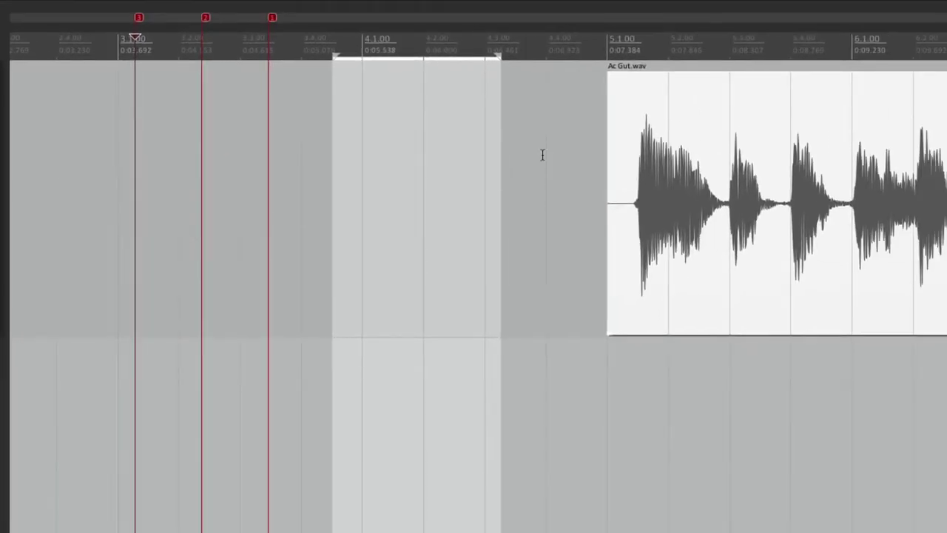
Snap the edit cursor to 4.4.00 and on to 4.3.00, clearing the time selection in between
left_click(542, 155)
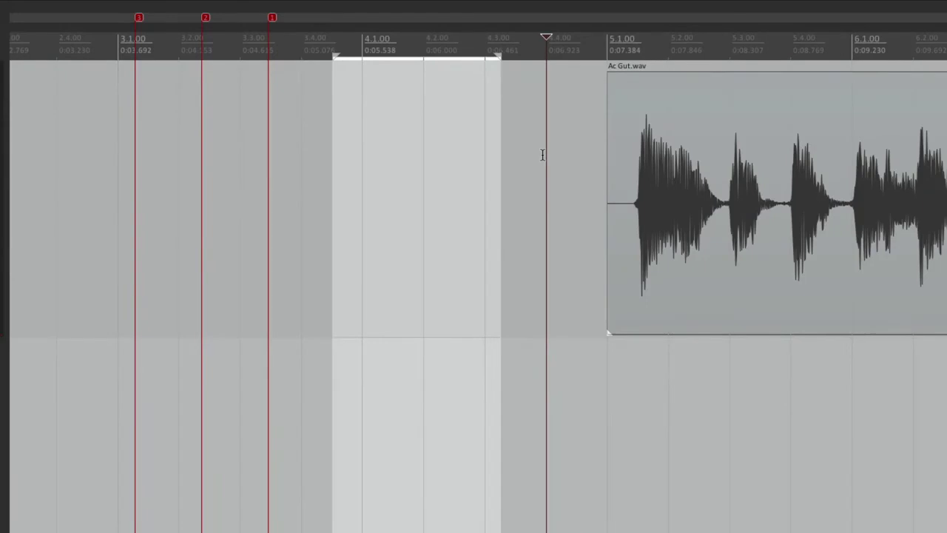
key("Escape")
left_click(486, 153)
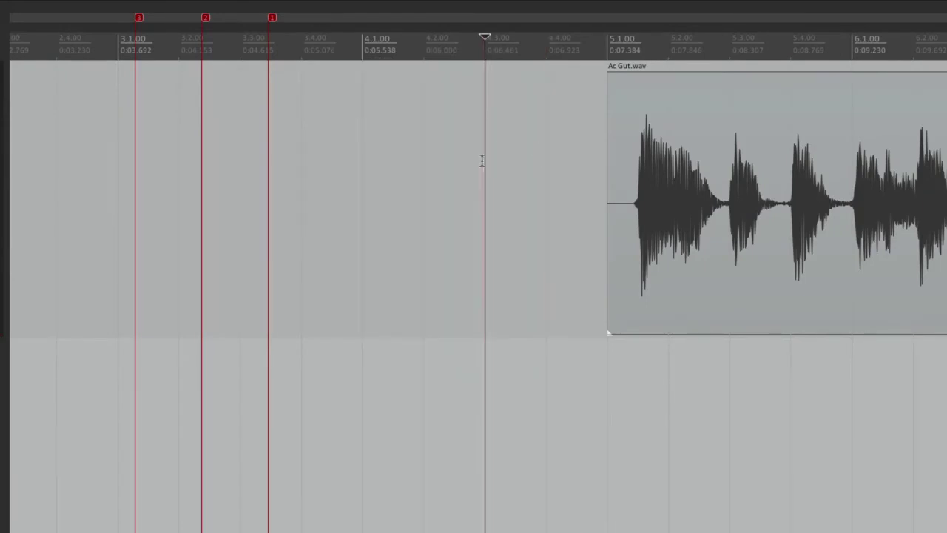
Move the edit cursor along the grid to 4.2.00 and on to 4.1.00
left_click(427, 159)
left_click(366, 155)
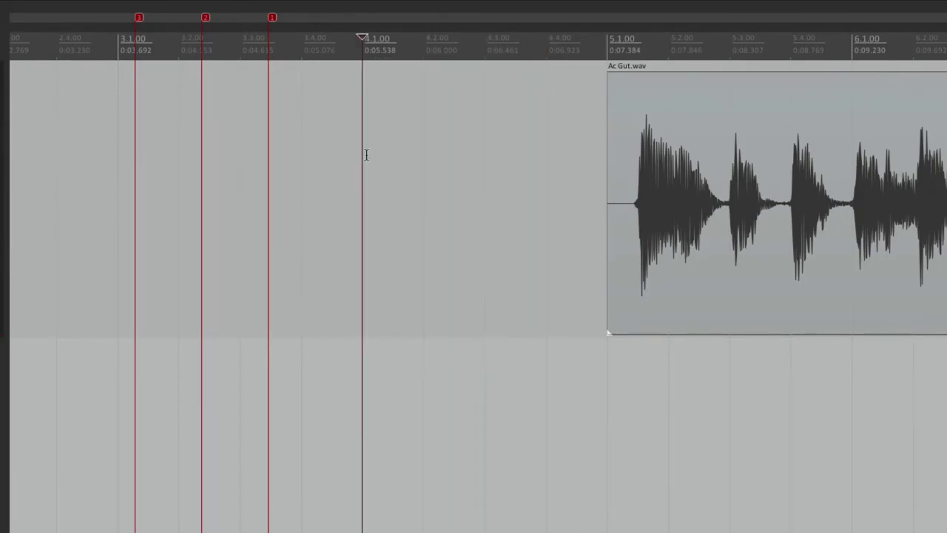
Enable snapping the cursor to edges of media items on any track in the Snap/Grid settings
key("alt+l")
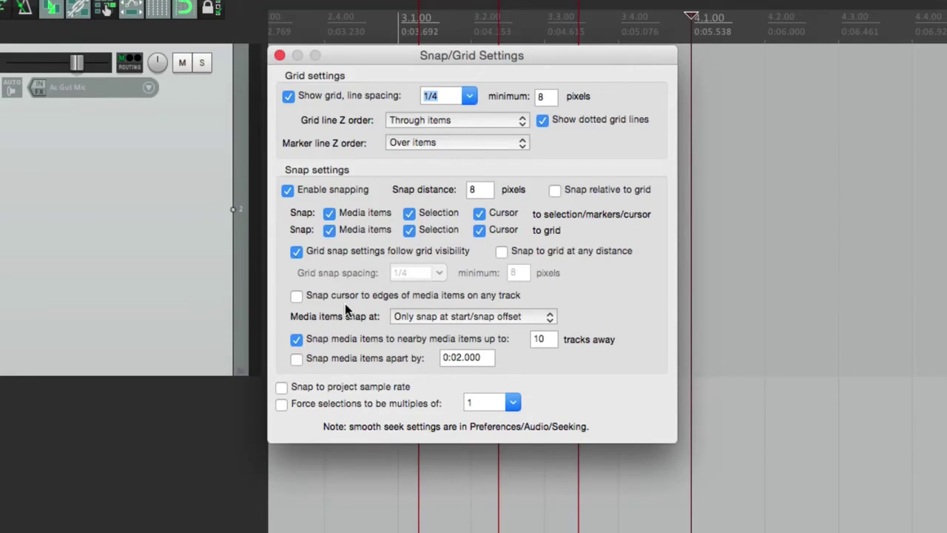
left_click(300, 299)
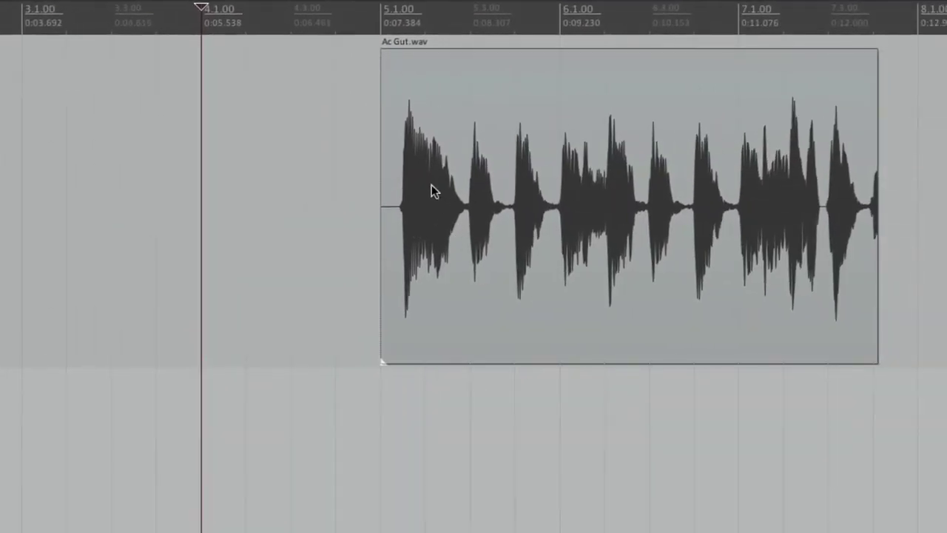
Copy the Ac Gut.wav item onto two tracks below and stagger all three off the grid, starting between beats after 4.4.00, 5.1.00 and 5.2.00
left_click_drag(446, 109, 508, 480)
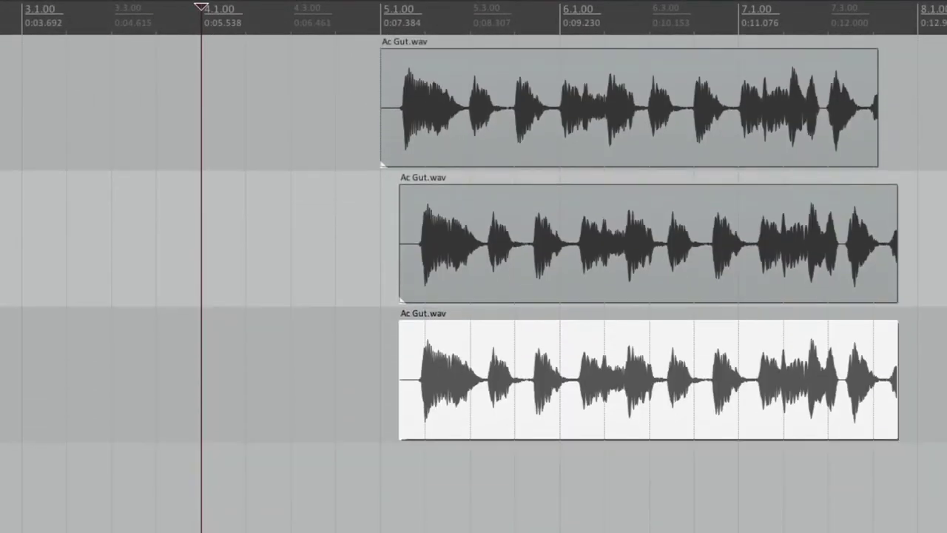
scroll(373, 372, "up", 3)
left_click_drag(496, 88, 425, 100)
left_click(552, 244)
left_click_drag(575, 313, 692, 333)
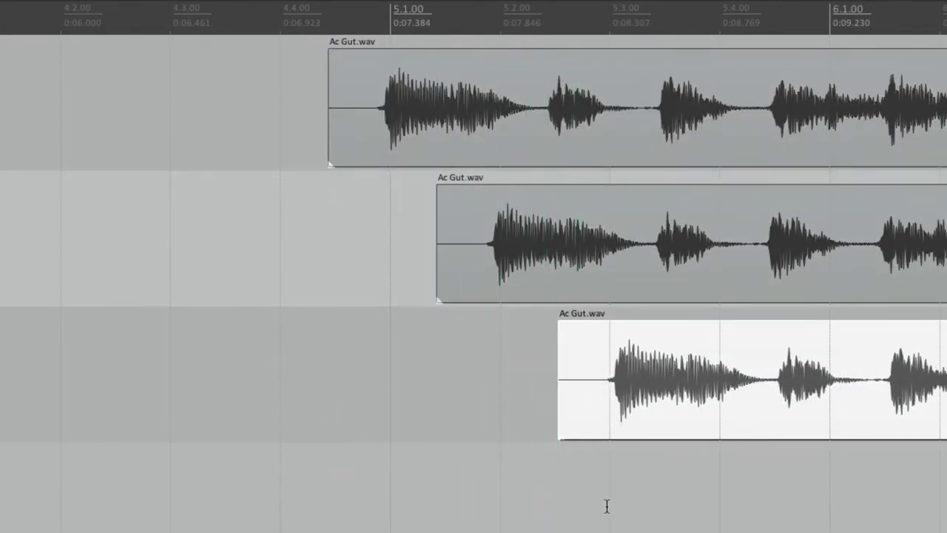
Snap the edit cursor to the top item's start and to the grid lines 4.4.00, 5.1.00 and 4.3.00
left_click(330, 342)
left_click(281, 248)
left_click(384, 239)
left_click(171, 261)
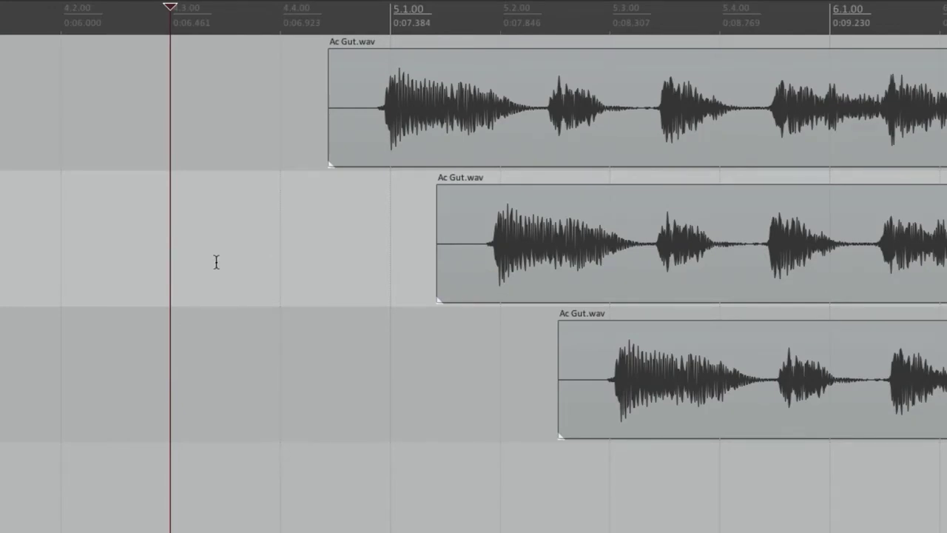
Snap the edit cursor to the start edges of the first, second and third items, and back to the first item's start
left_click(328, 200)
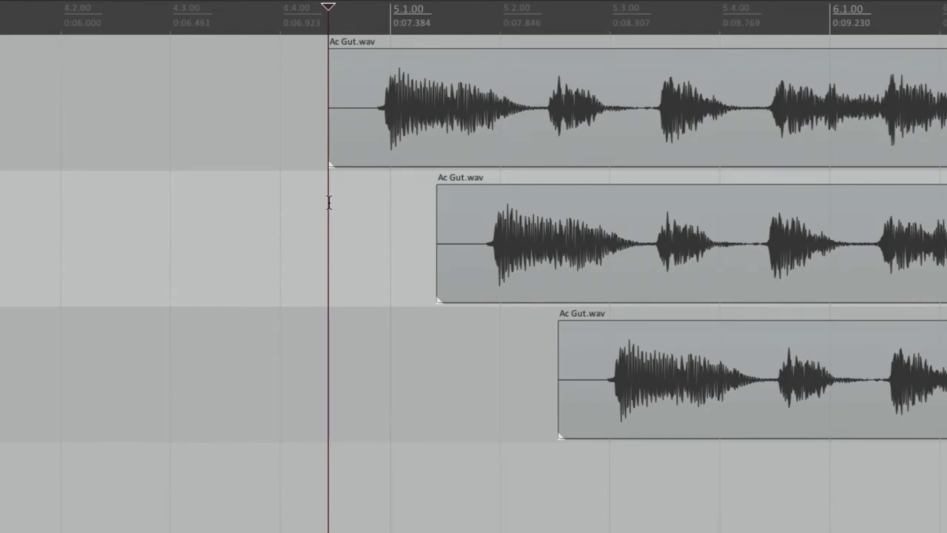
left_click(442, 345)
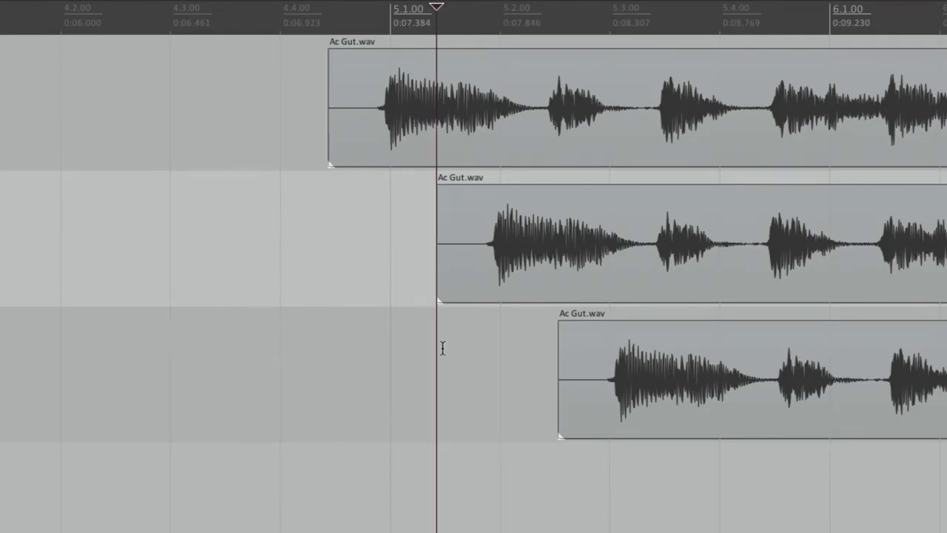
left_click(563, 485)
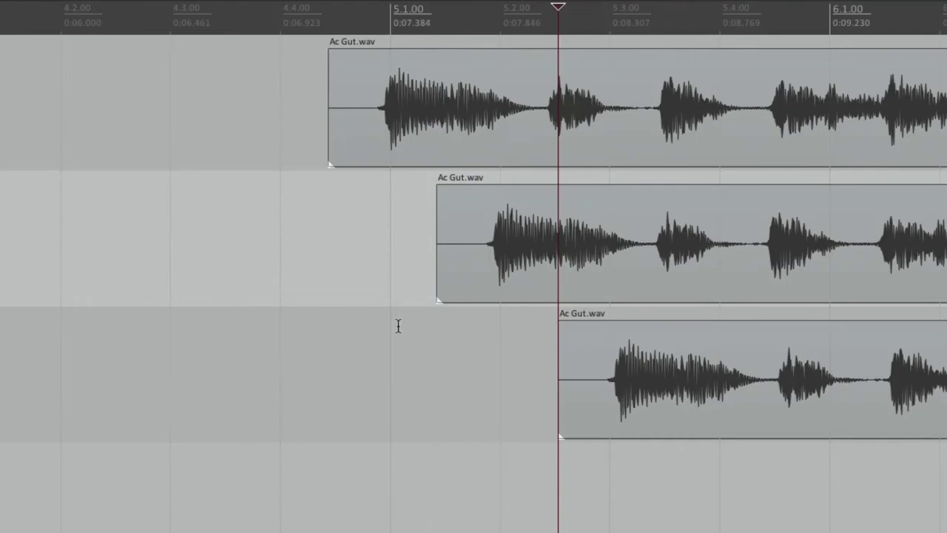
left_click(327, 355)
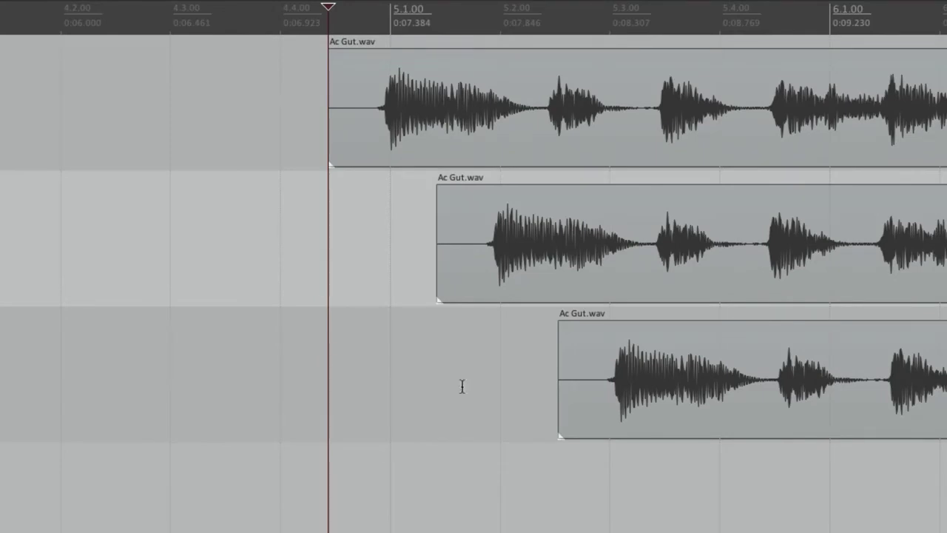
Replace the lowest Ac Gut.wav item with a pasted copy on the same track, aligned to the top item's start
left_click(652, 348)
left_click(529, 92)
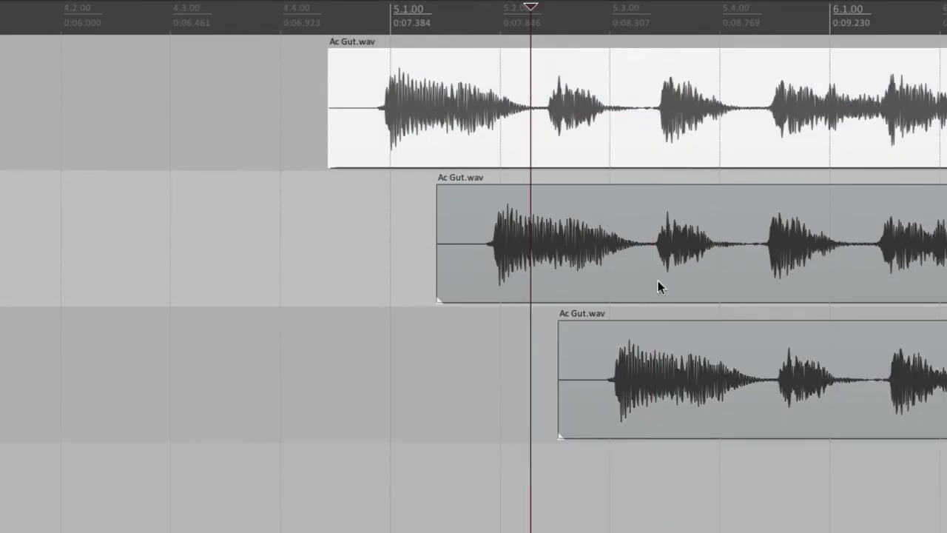
left_click(668, 358)
key("Delete")
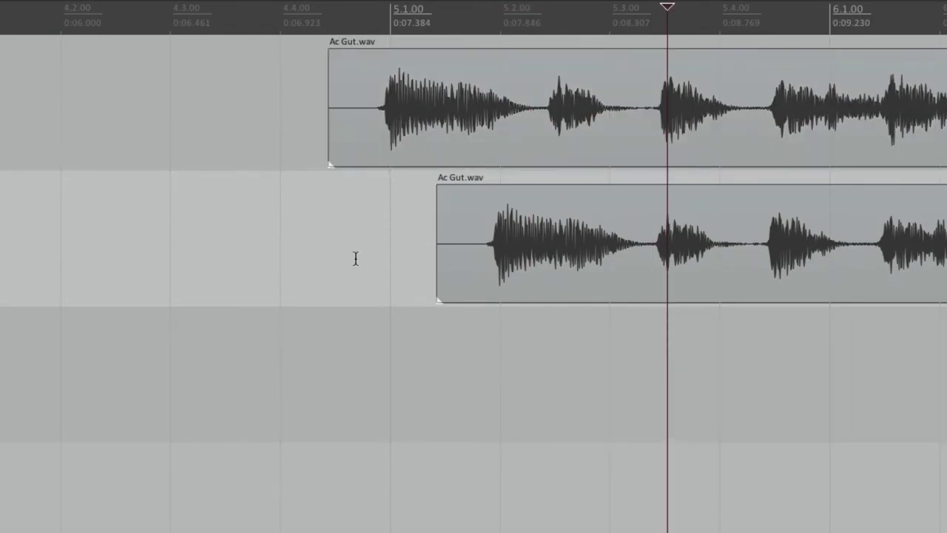
left_click(328, 335)
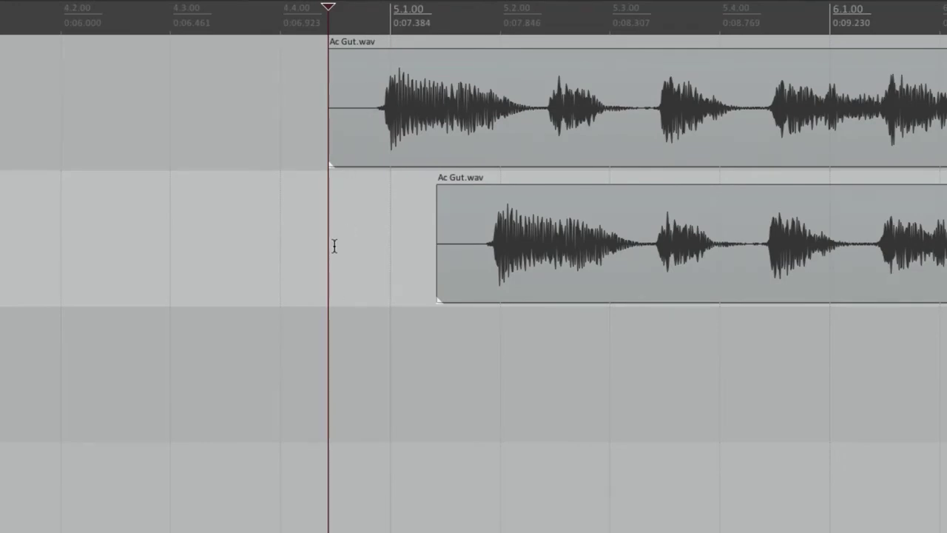
key("ctrl+v")
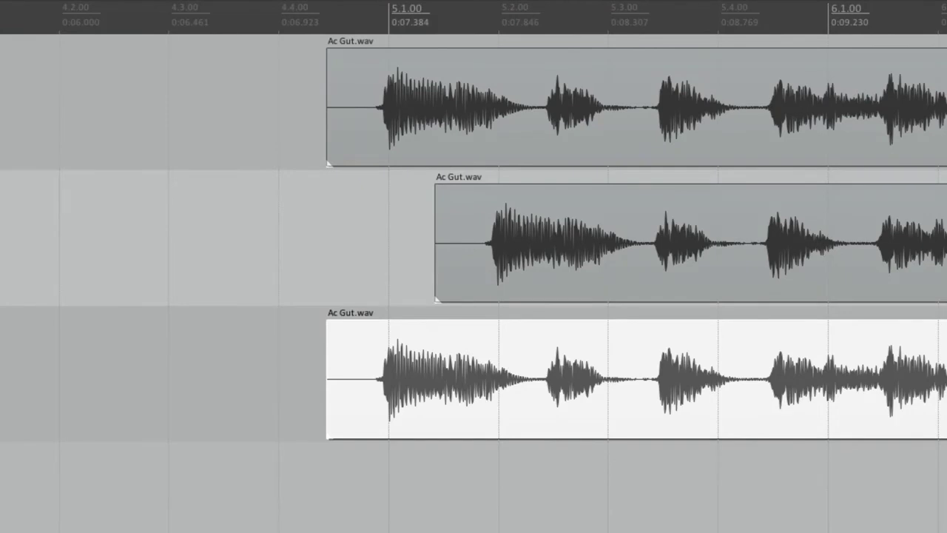
Disable snapping the cursor to media item edges, keep media items set to Only snap at start/snap offset, and close the settings
key("alt+l")
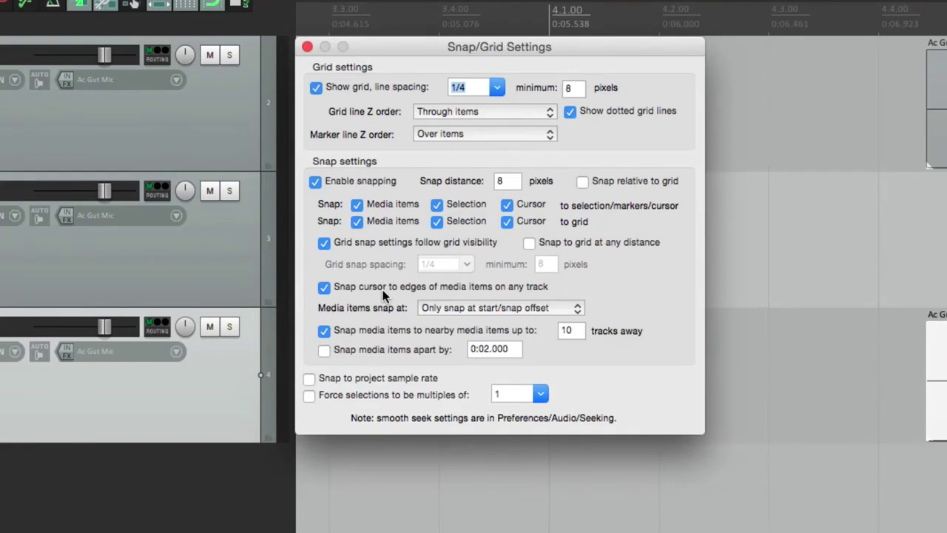
left_click(324, 287)
left_click(455, 314)
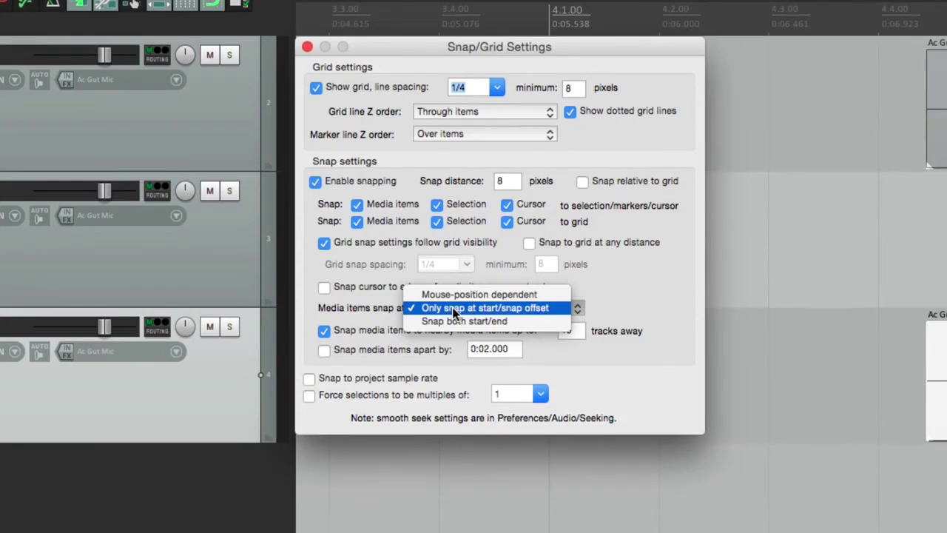
left_click(454, 307)
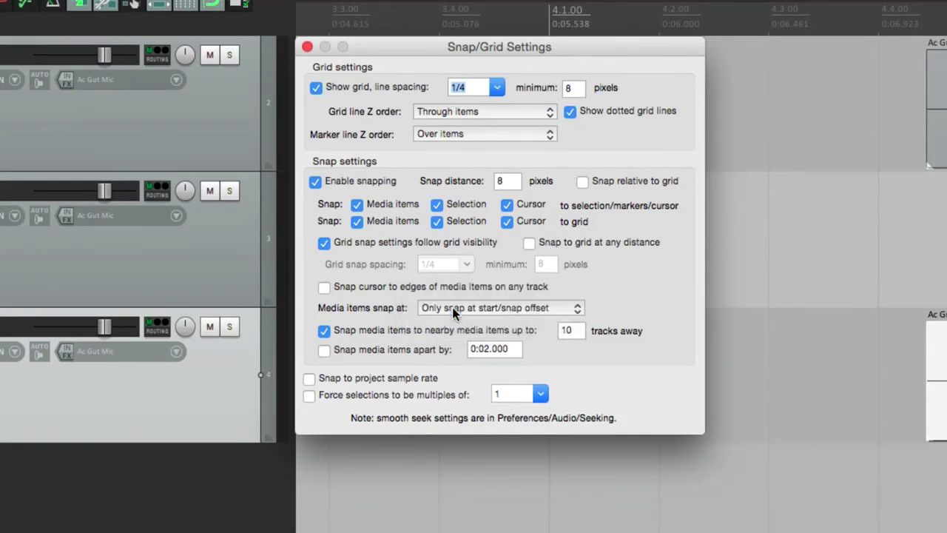
key("Escape")
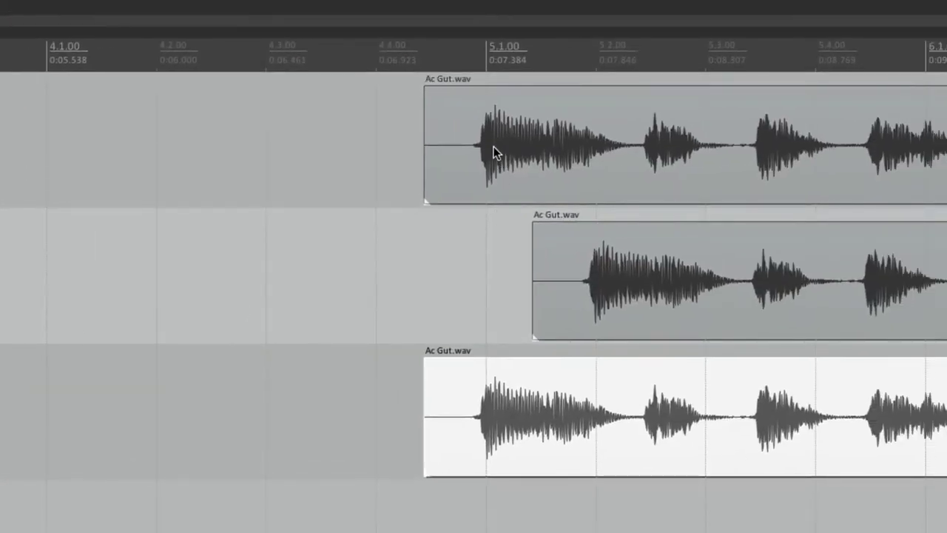
Move the top Ac Gut.wav item earlier so that its start snaps to 4.4.00
left_click_drag(567, 134, 527, 145)
left_click_drag(451, 151, 444, 159)
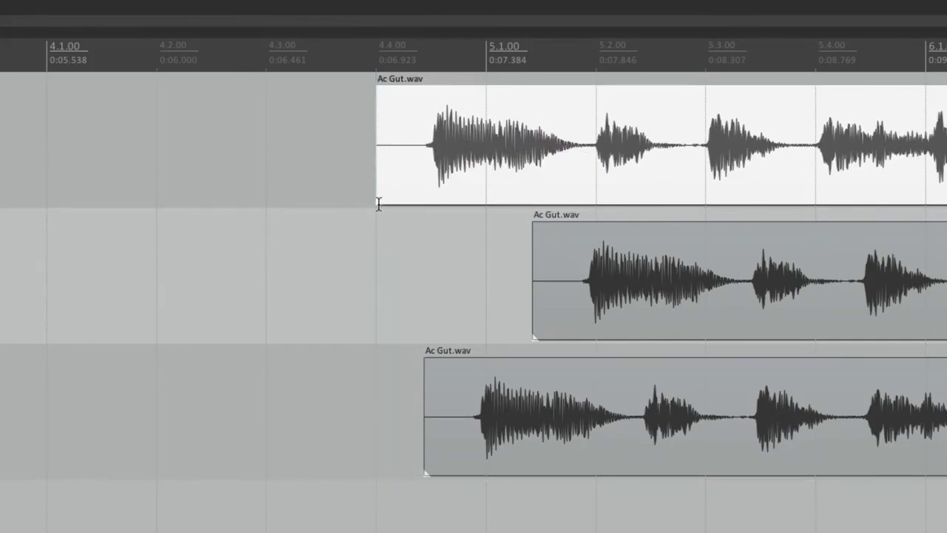
Set the top item's snap offset just before its first waveform burst and move the item so the offset snaps to 4.4.00
left_click_drag(378, 200, 419, 195)
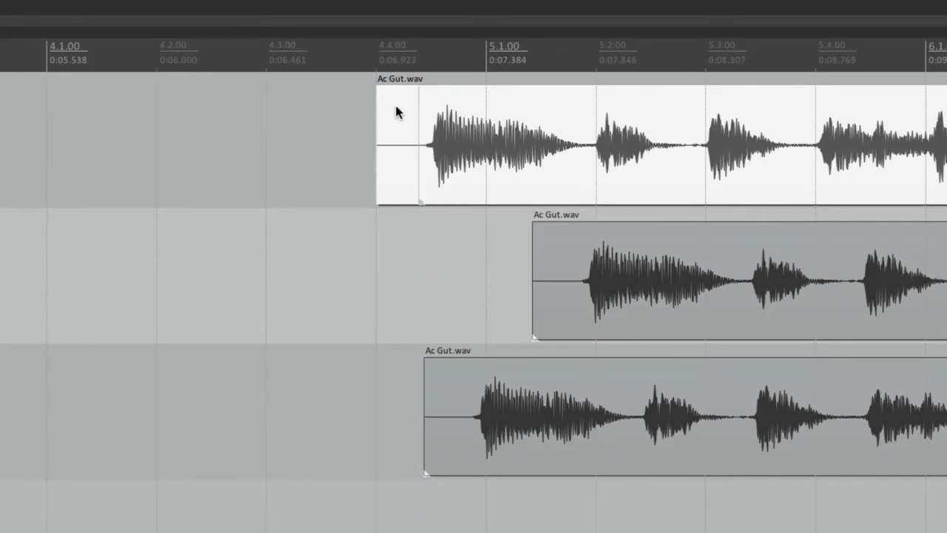
left_click_drag(469, 126, 424, 141)
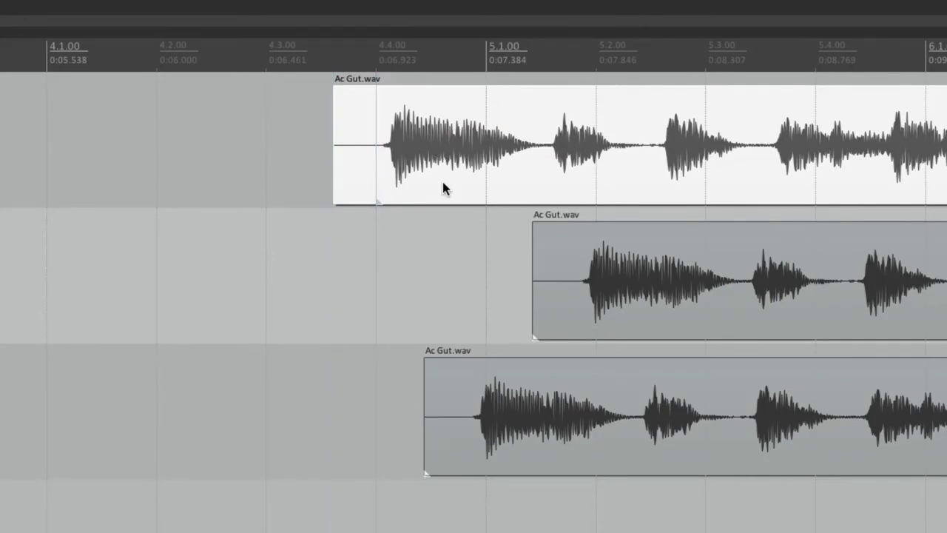
Return the top item's snap offset to its start and move the item so its start snaps to 4.4.00
left_click(443, 182)
left_click_drag(376, 205, 340, 213)
left_click_drag(394, 118, 442, 113)
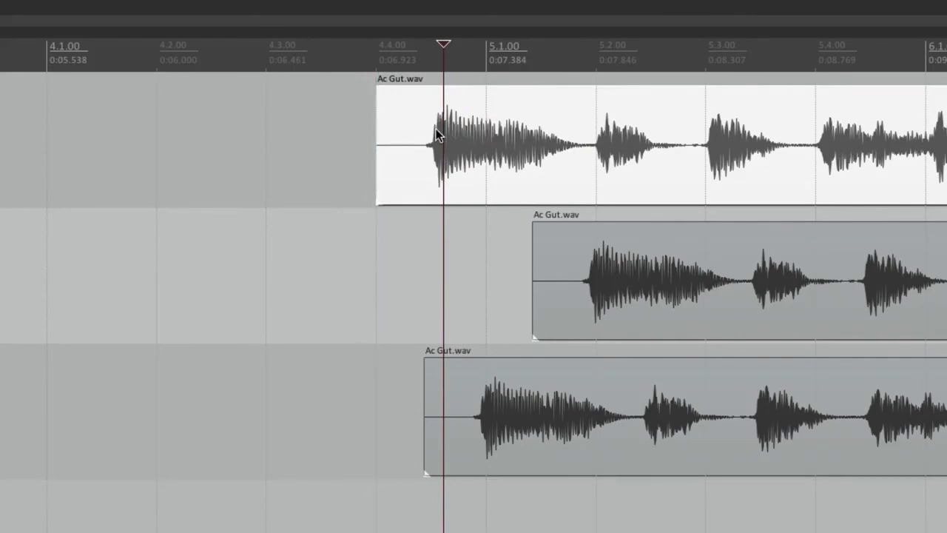
Set media items to Snap both start/end for the Reverse.wav item and close the Snap/Grid settings
scroll(437, 136, "down", 5)
scroll(507, 133, "right", 2)
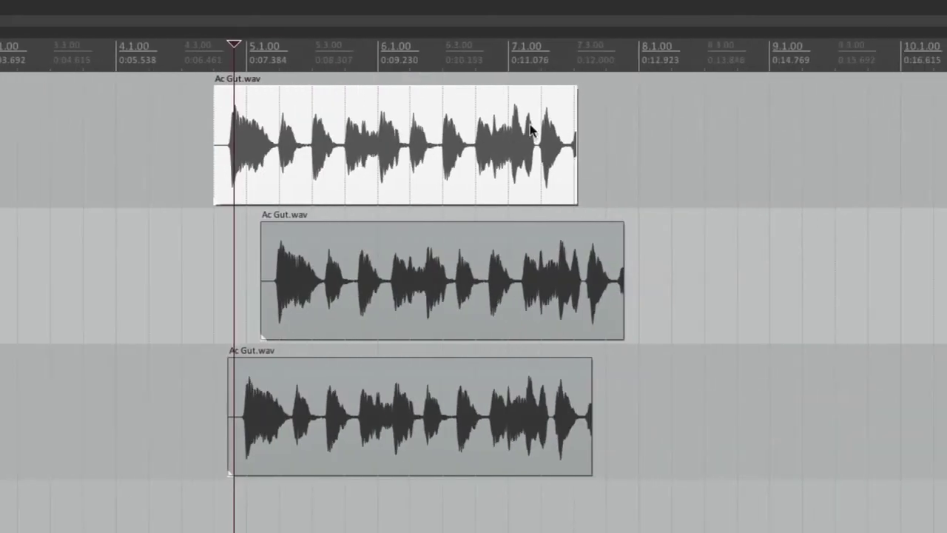
scroll(587, 137, "up", 3)
scroll(590, 136, "up", 2)
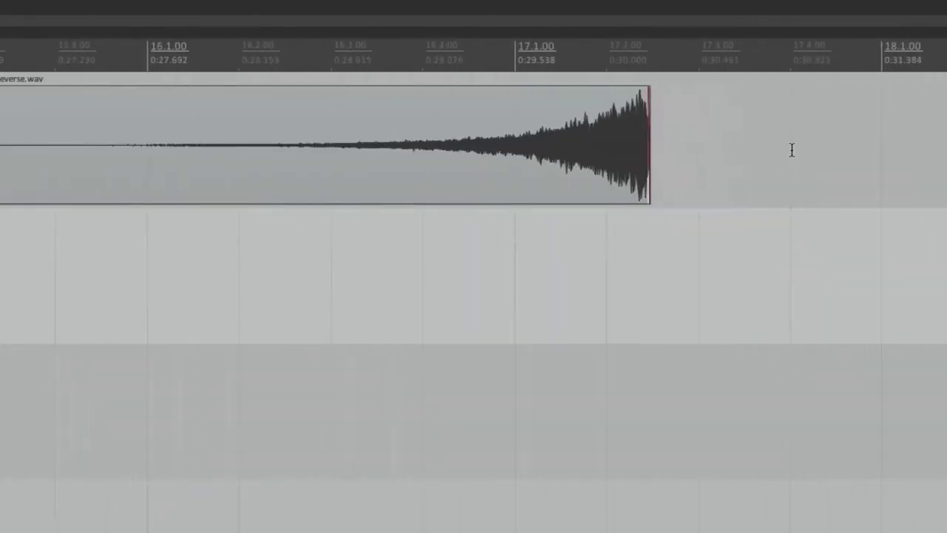
scroll(657, 190, "down", 3)
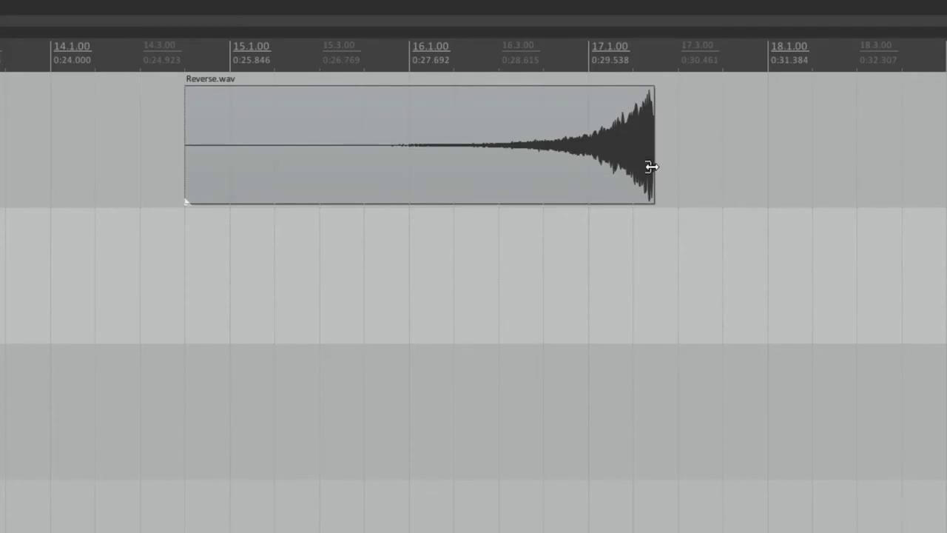
key("alt+l")
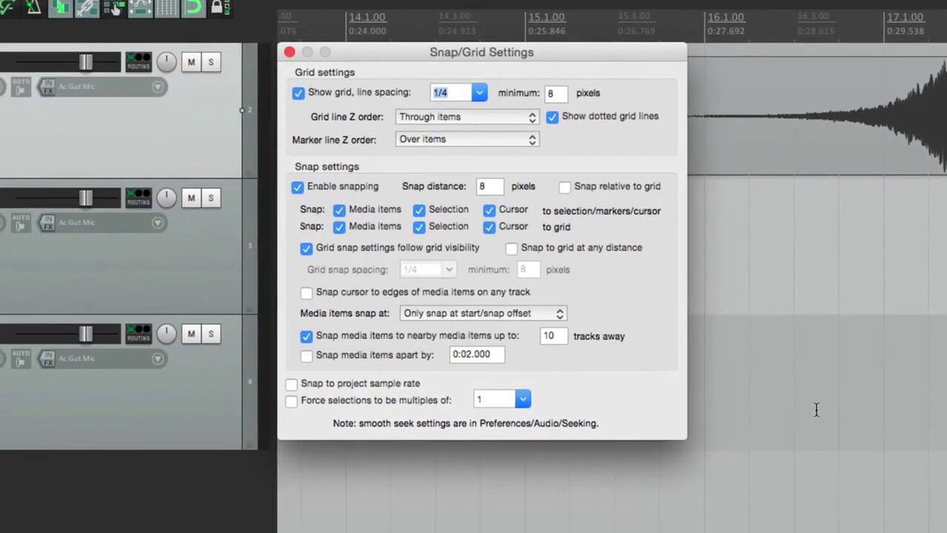
left_click(483, 313)
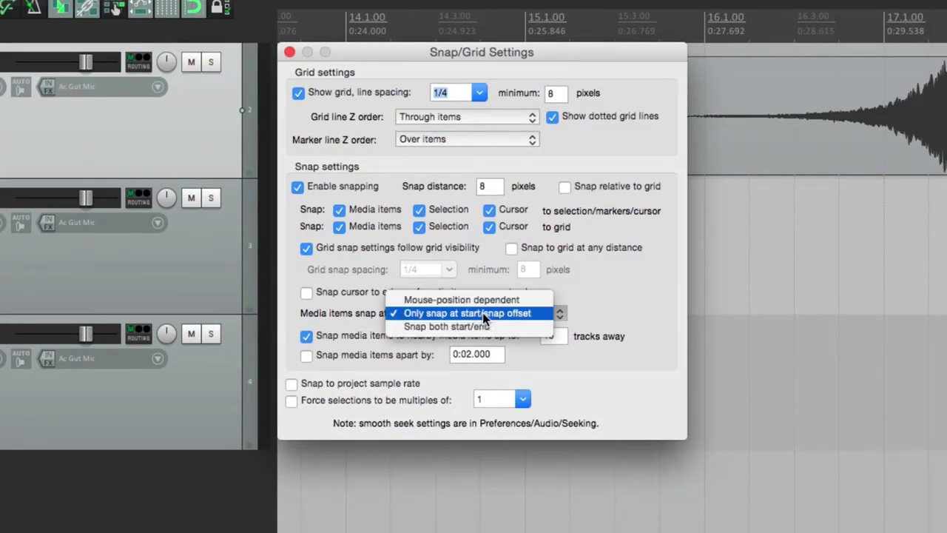
left_click(521, 327)
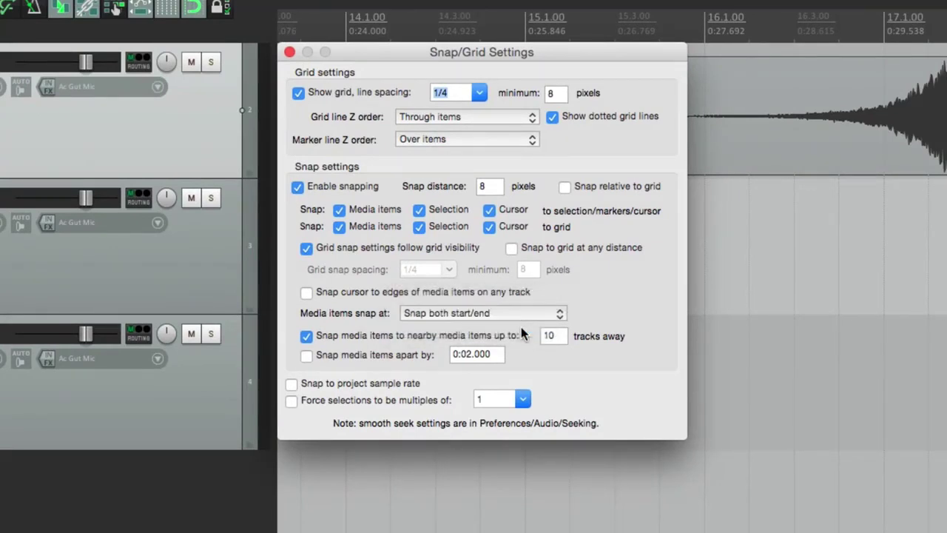
key("Escape")
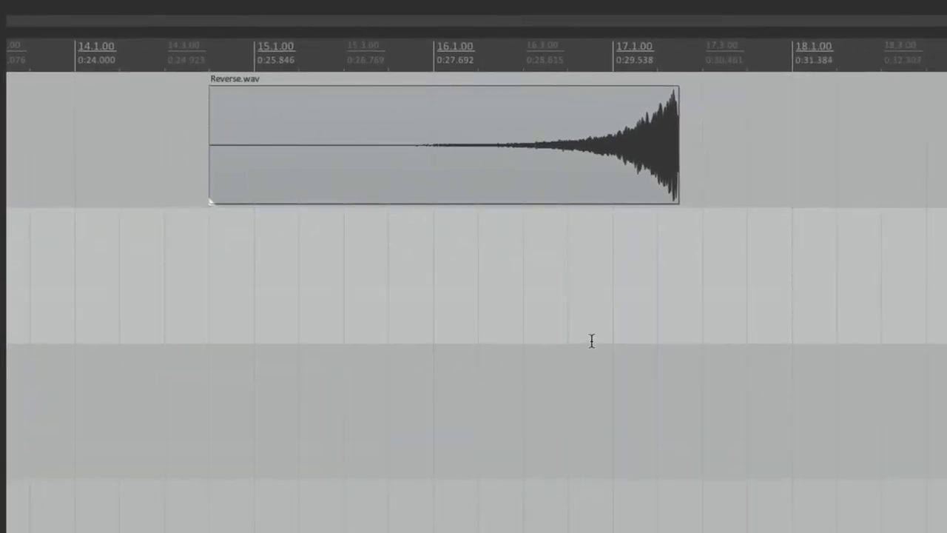
Move the Reverse.wav item earlier so that its end snaps to 17.1.00
scroll(590, 338, "up", 4)
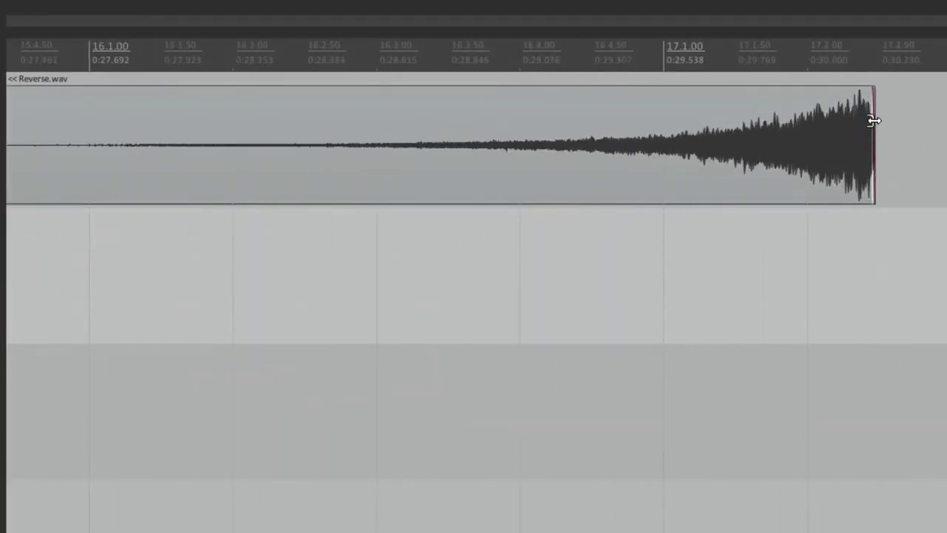
left_click_drag(776, 154, 566, 178)
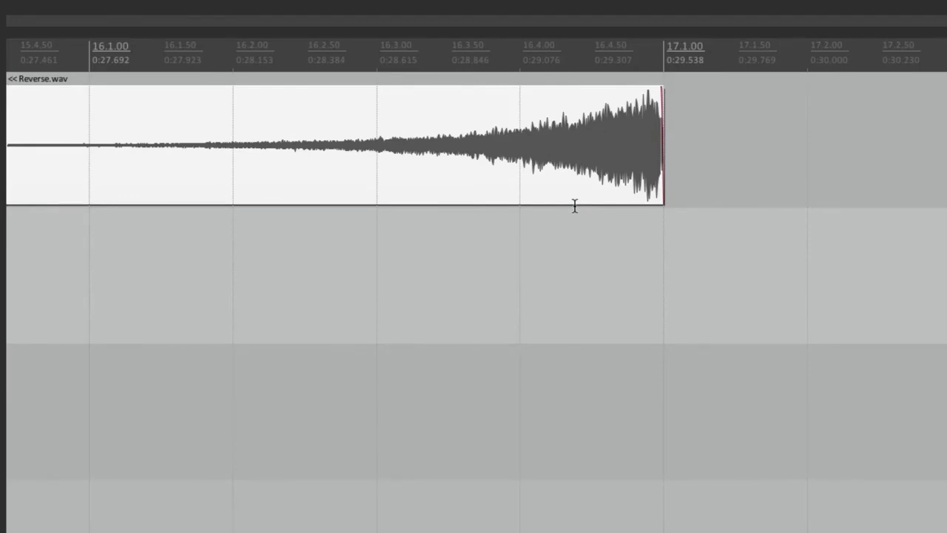
Set media items to snap as Mouse-position dependent and close the Snap/Grid settings
key("alt+l")
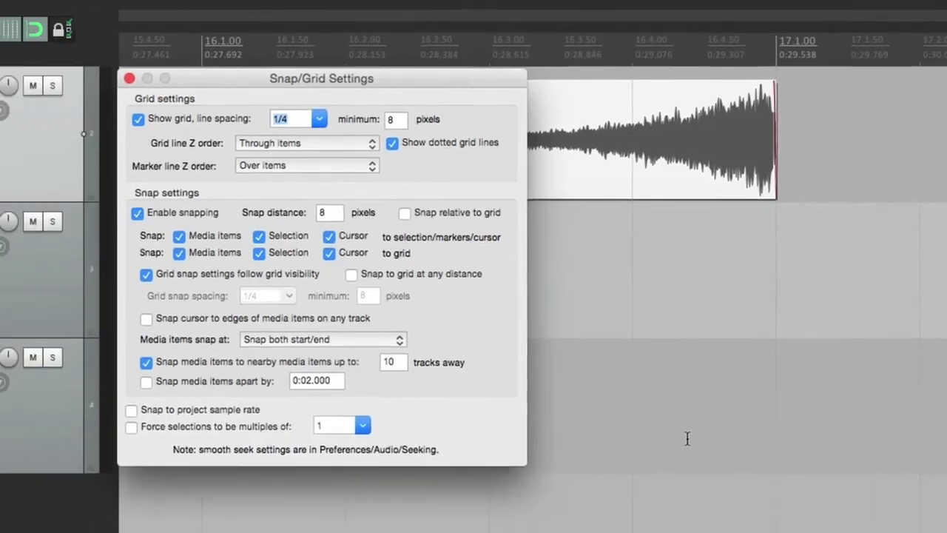
left_click(583, 330)
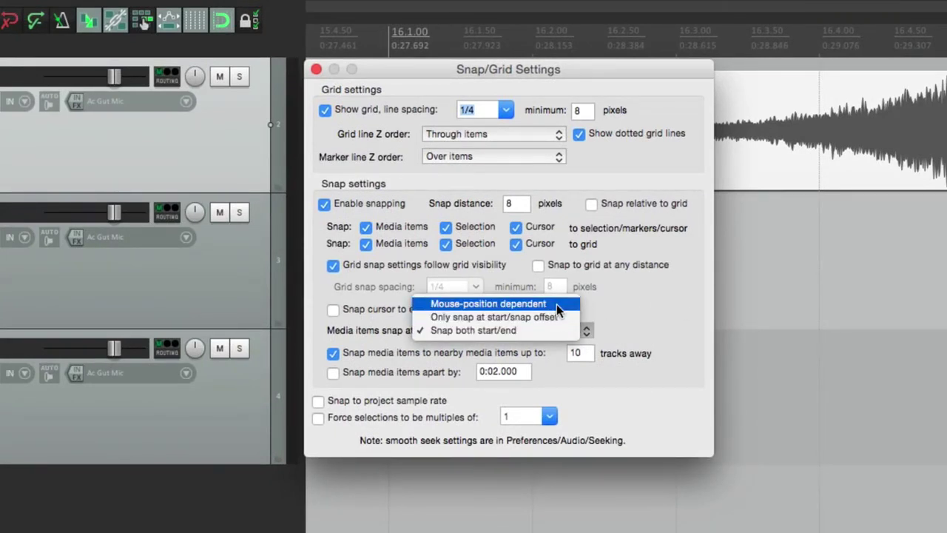
left_click(556, 305)
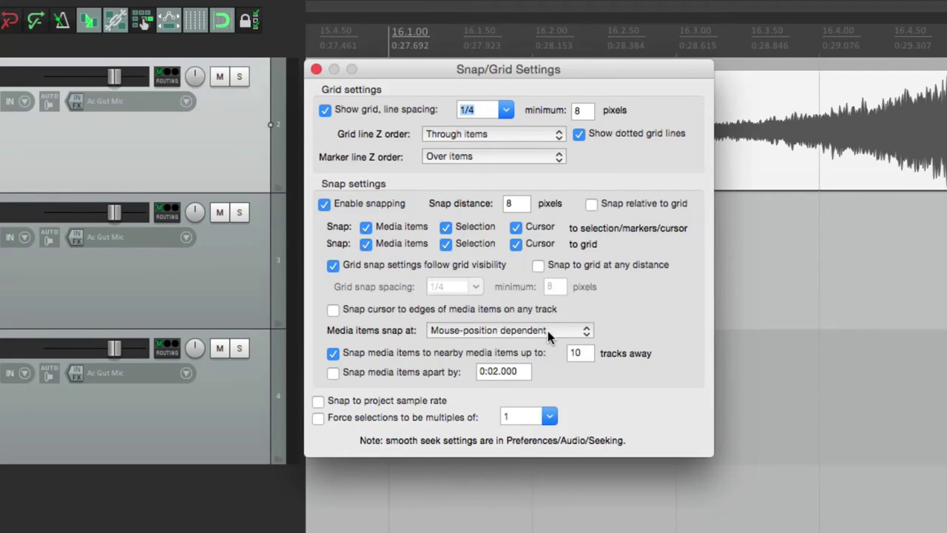
key("Escape")
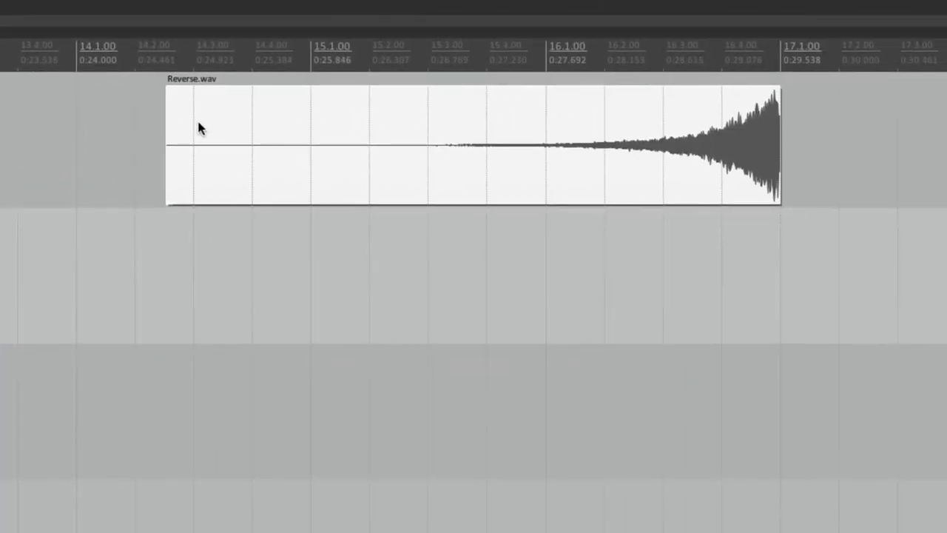
Move the Reverse.wav item later from near its start to snap its start to 14.4.00, then from near its end to snap its end
scroll(192, 145, "up", 3)
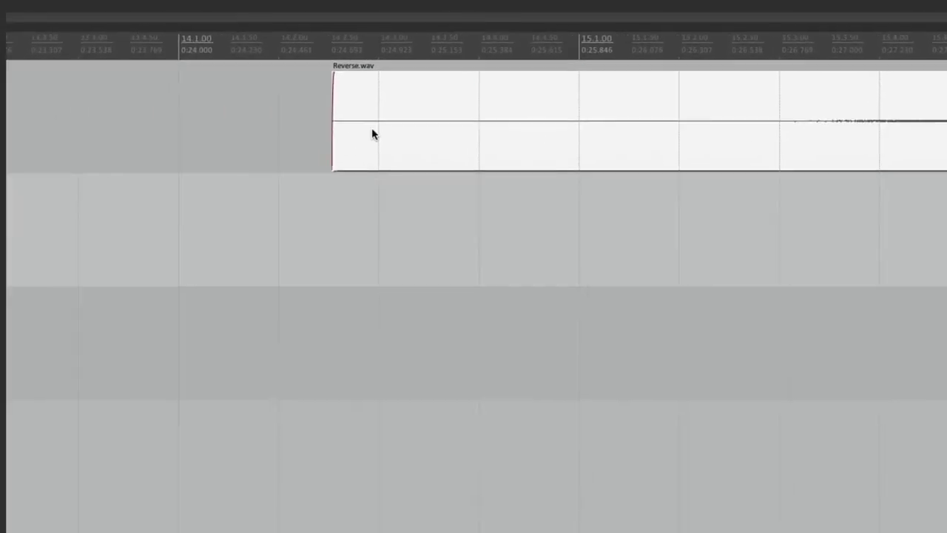
left_click_drag(375, 94, 513, 96)
scroll(513, 97, "down", 3)
scroll(512, 93, "down", 3)
scroll(496, 95, "right", 3)
scroll(496, 106, "up", 3)
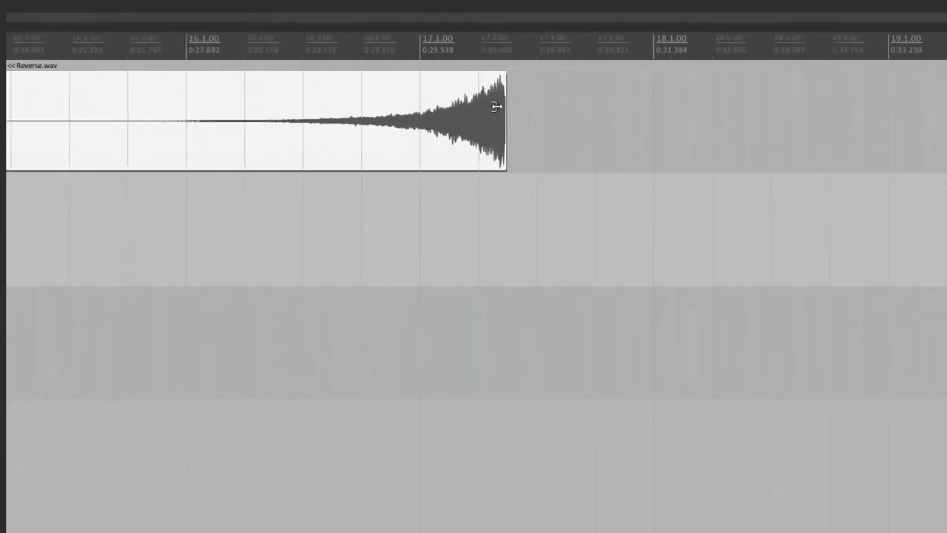
scroll(476, 148, "up", 1)
left_click_drag(478, 114, 612, 98)
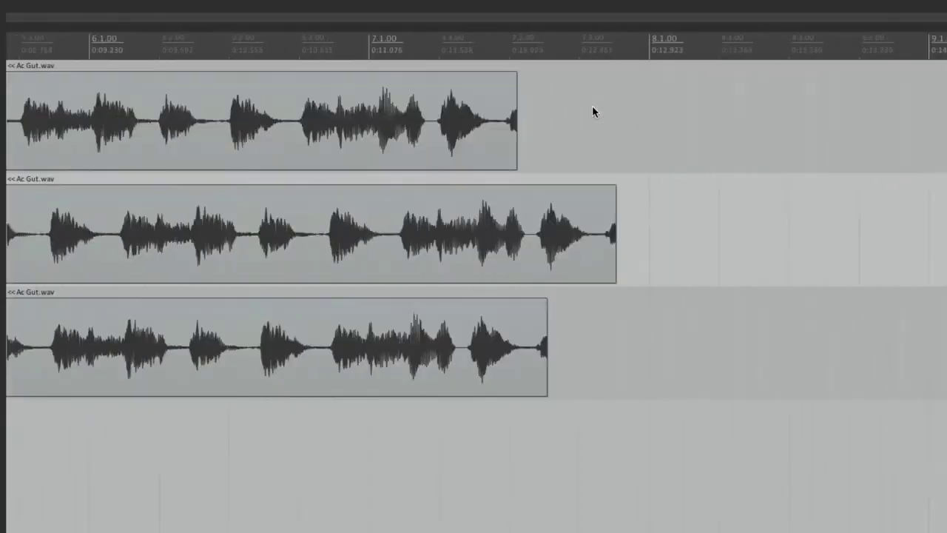
Move the top Ac Gut.wav item later from near its start so that its start snaps to 5.1.00
scroll(592, 111, "left", 10)
scroll(585, 117, "up", 3)
scroll(545, 120, "left", 2)
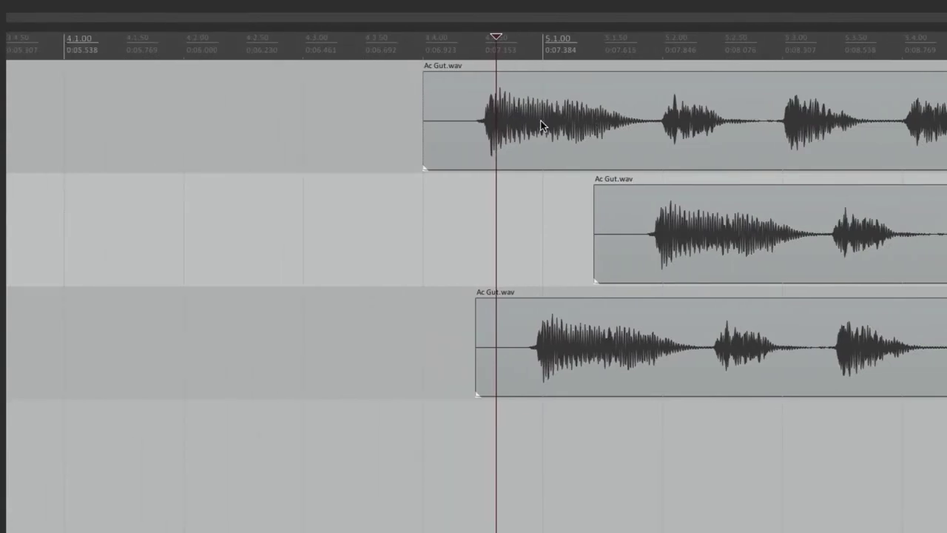
left_click_drag(473, 112, 609, 99)
Move each of the three Ac Gut.wav items later from near its end so that the item ends snap
key("minus")
key("plus")
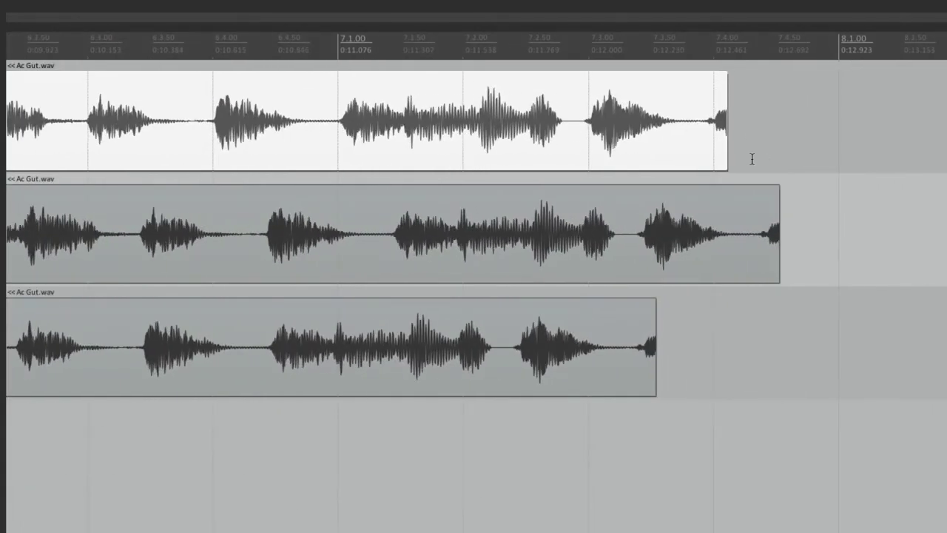
left_click_drag(734, 102, 829, 117)
left_click_drag(762, 198, 822, 211)
left_click_drag(646, 339, 832, 345)
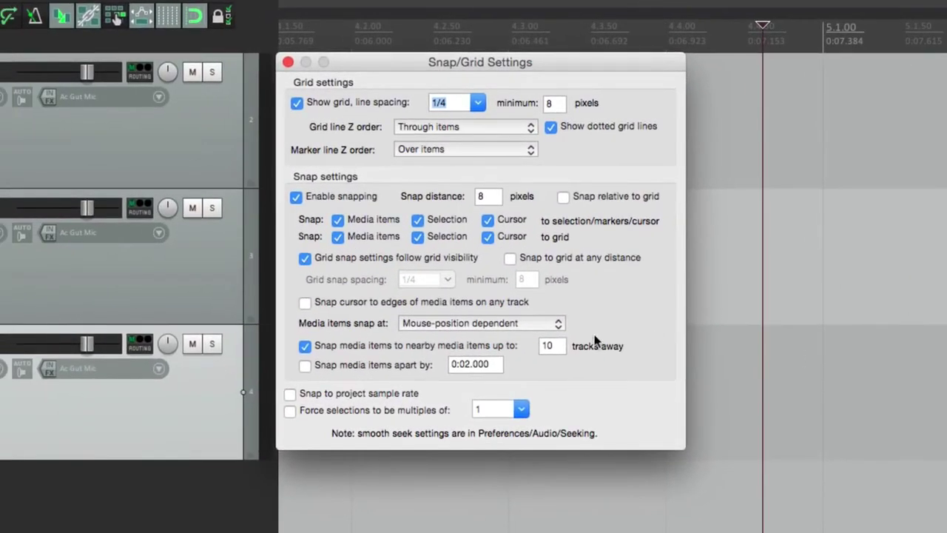
Set media items to Only snap at start/snap offset and review the option for snapping to nearby media items
left_click(548, 328)
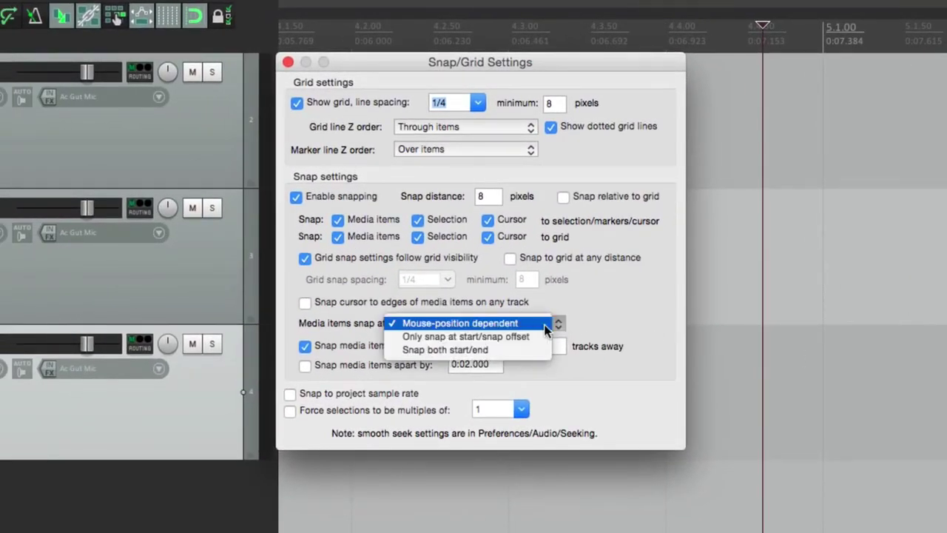
left_click(547, 336)
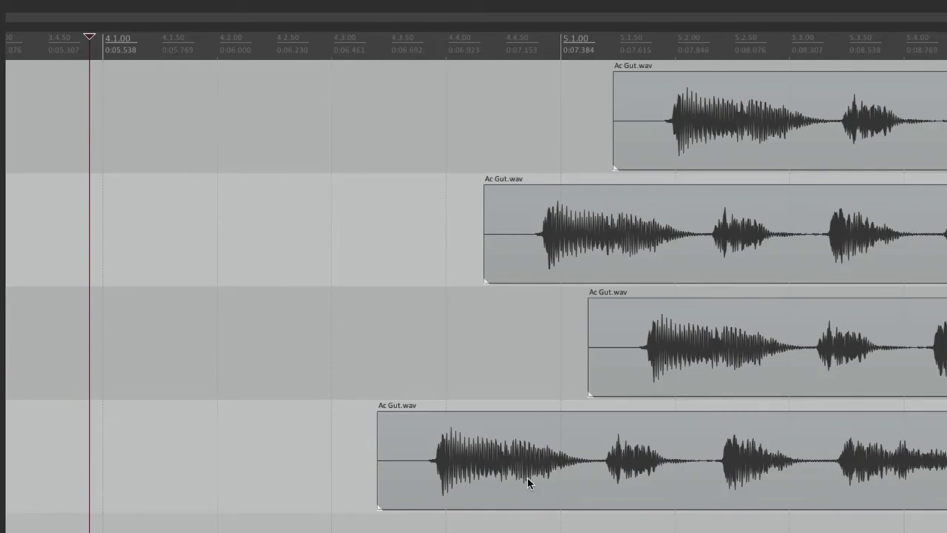
key("alt+l")
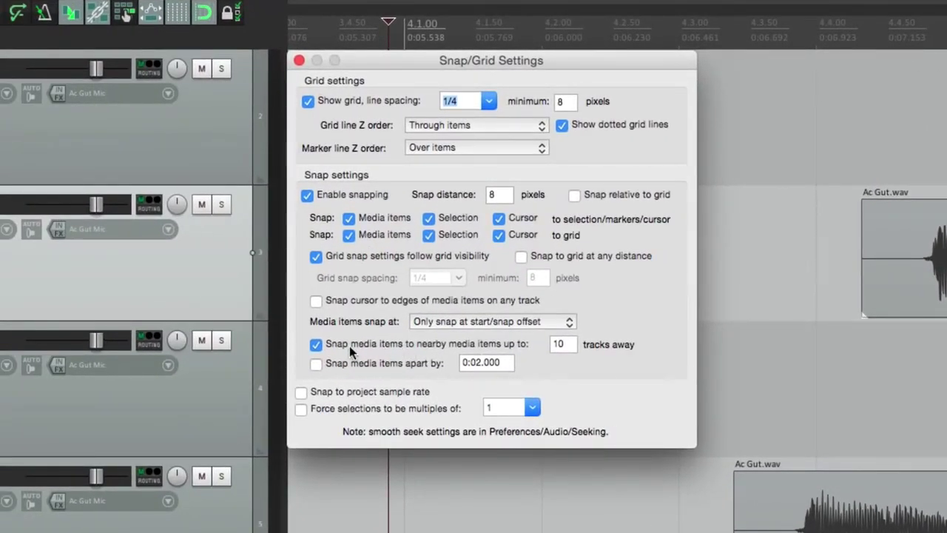
key("Escape")
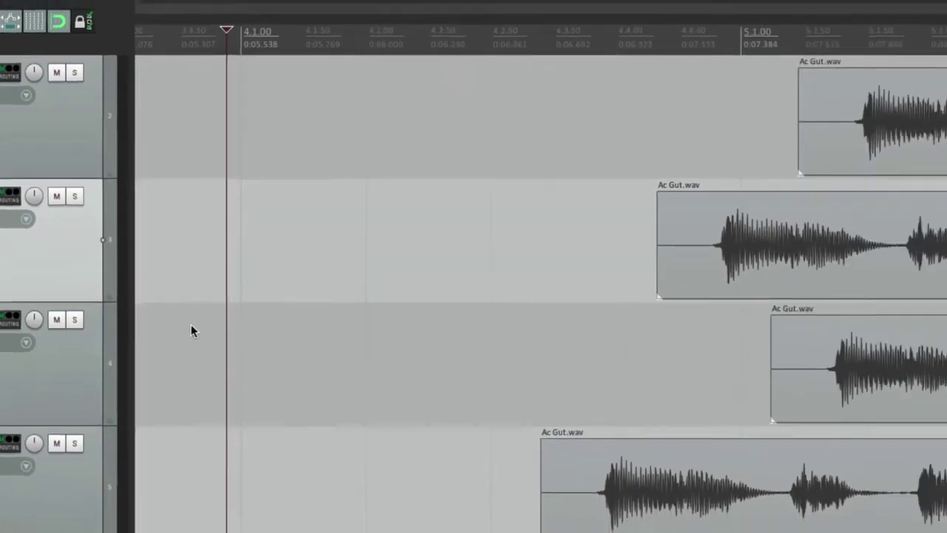
Snap the item starts across tracks: track 5's to track 3's, track 3's to track 2's, and track 4's to track 5's
left_click_drag(479, 428, 625, 435)
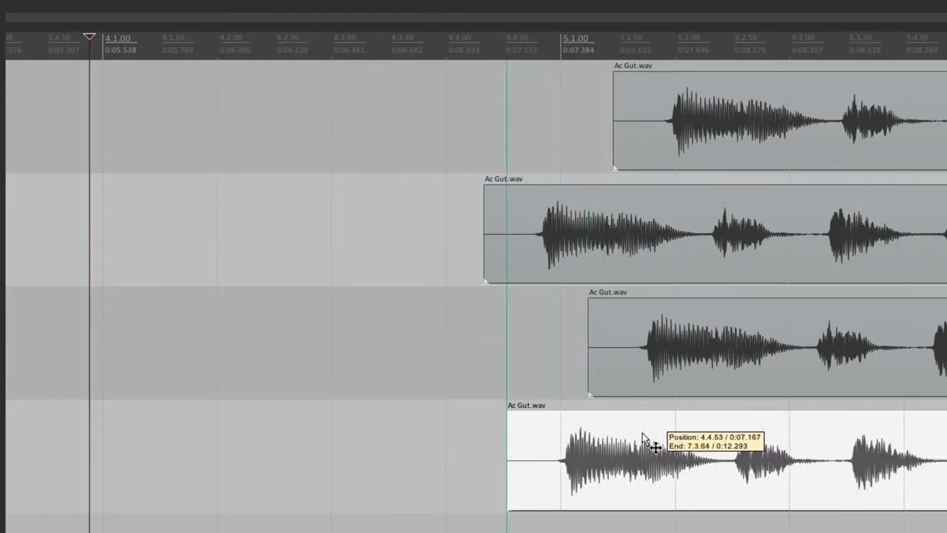
left_click_drag(607, 211, 734, 214)
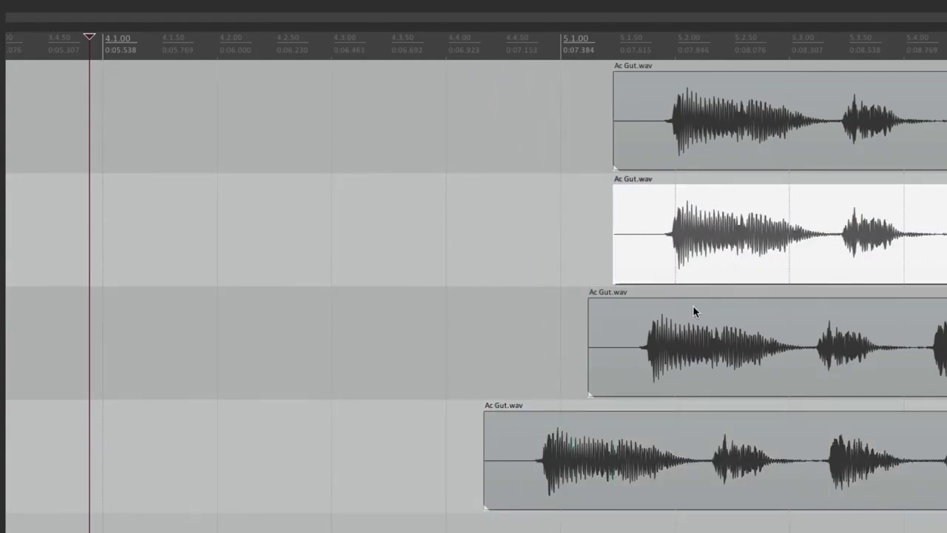
left_click_drag(693, 305, 581, 335)
With snapping enabled, move track 2's item so its start snaps to 5.1.00, then to the start of track 3's item
key("alt+l")
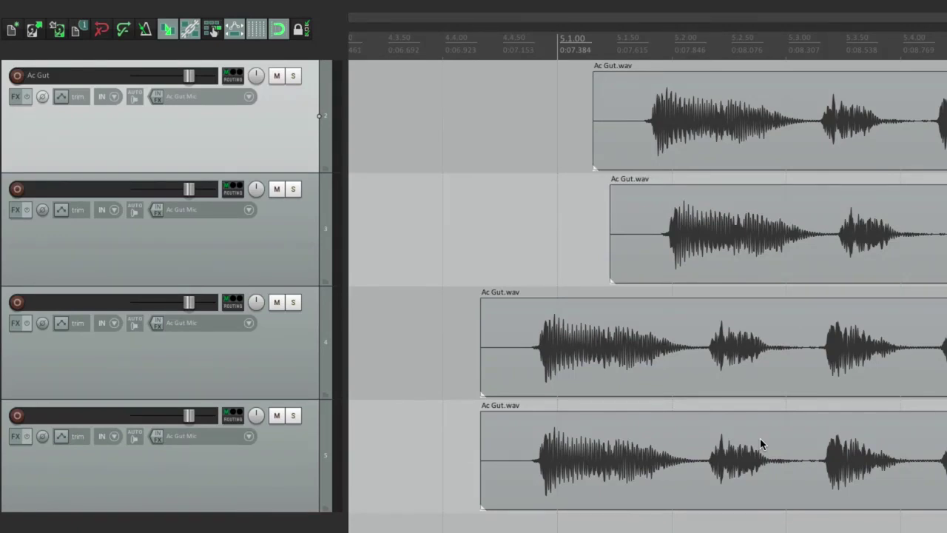
left_click(279, 33)
left_click_drag(668, 95, 619, 86)
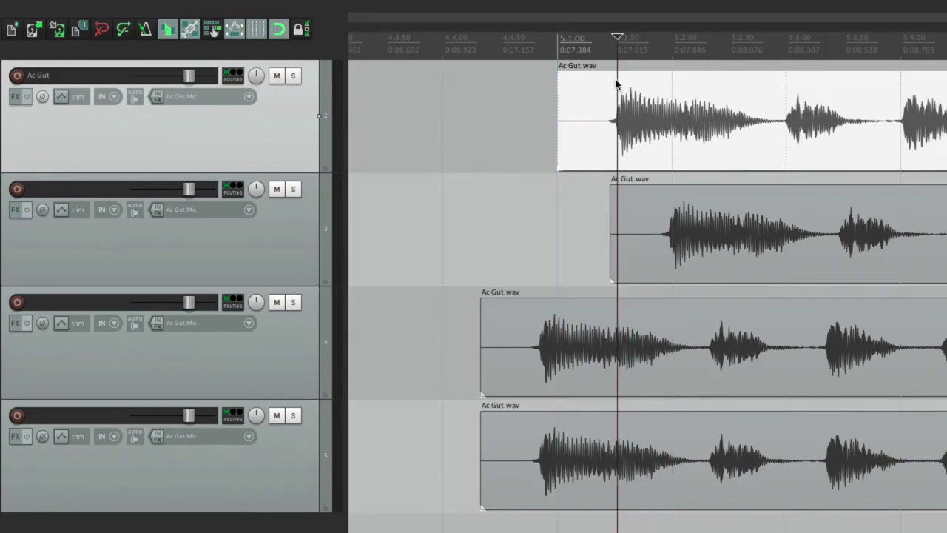
left_click(466, 90)
mouse_move(649, 81)
left_mouse_down()
mouse_move(576, 98)
mouse_move(518, 97)
mouse_move(701, 106)
left_mouse_up()
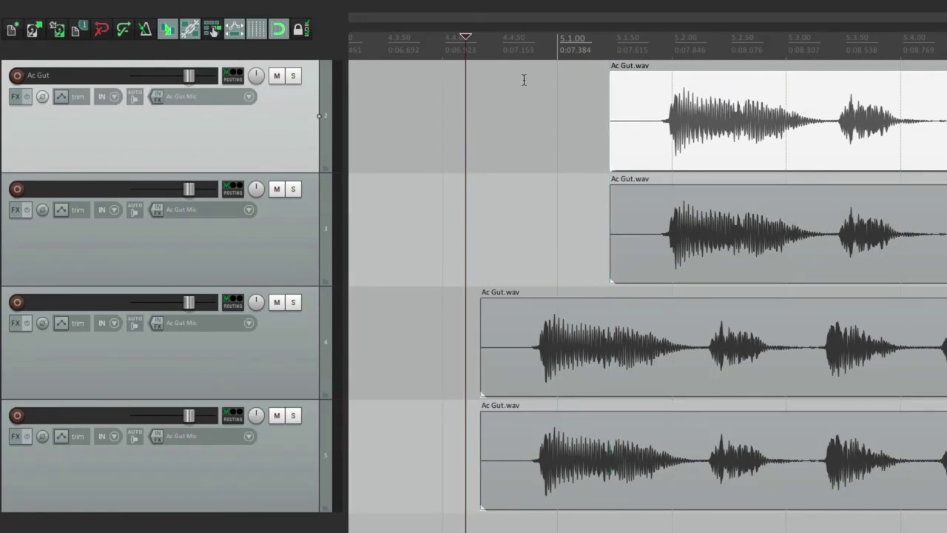
Add a marker just before 4.4.00 and place the edit cursor between 4.4.50 and 5.1.00
left_click(420, 52)
key("m")
left_click(523, 78)
Align track 2's item with the start of track 4's item, then move it later until its start reaches 5.2.00
left_click_drag(620, 103, 500, 128)
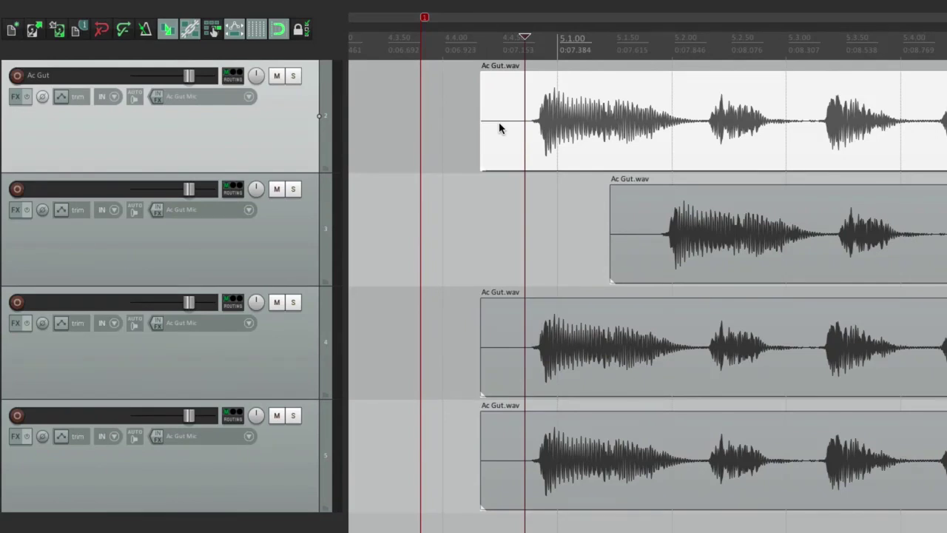
left_click_drag(537, 102, 677, 105)
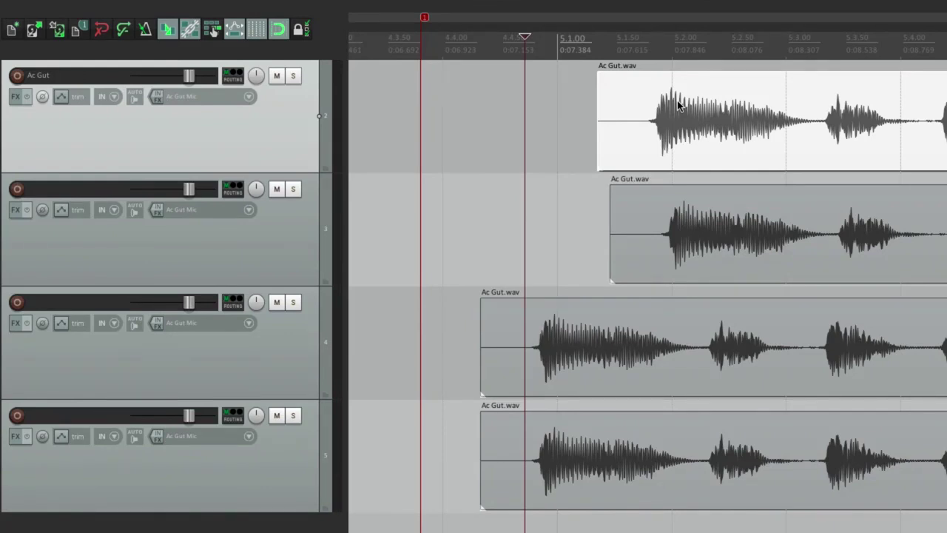
left_click_drag(677, 102, 735, 106)
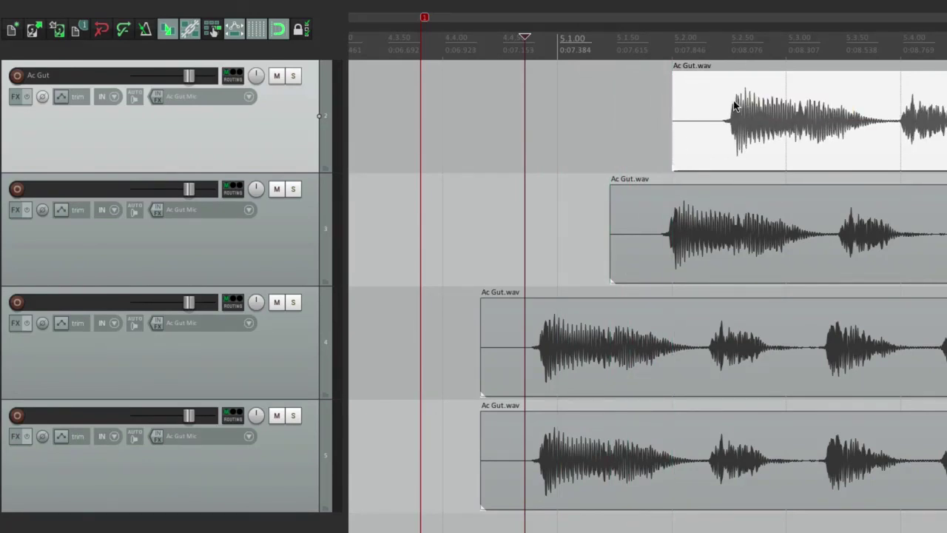